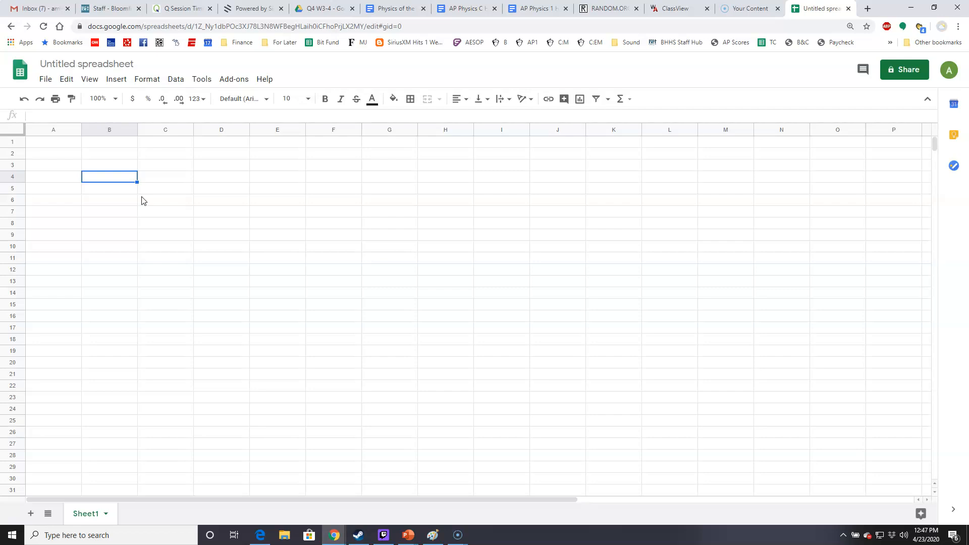
- Enter the column headers "Half Life #" in B4 and "# Remaining" in C4
text(Half Life #)
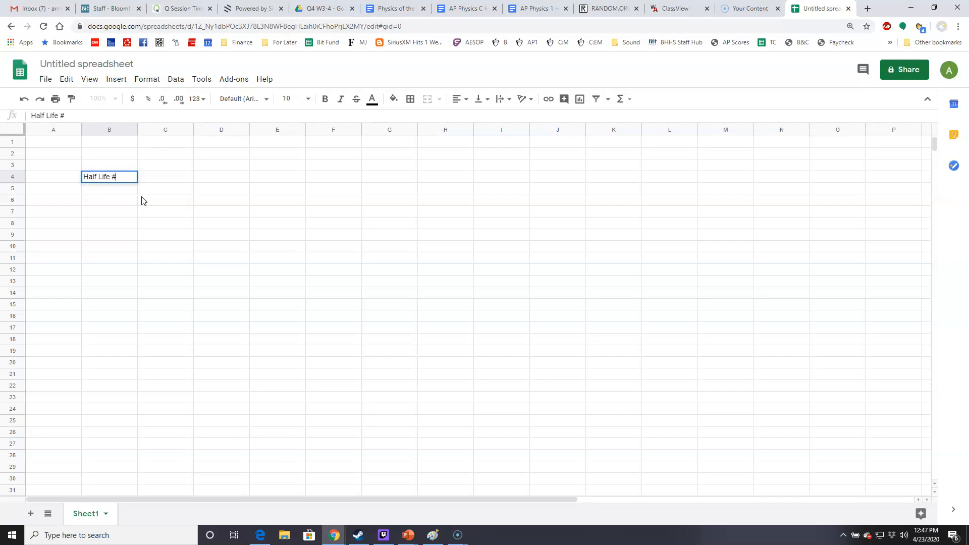
key(Tab)
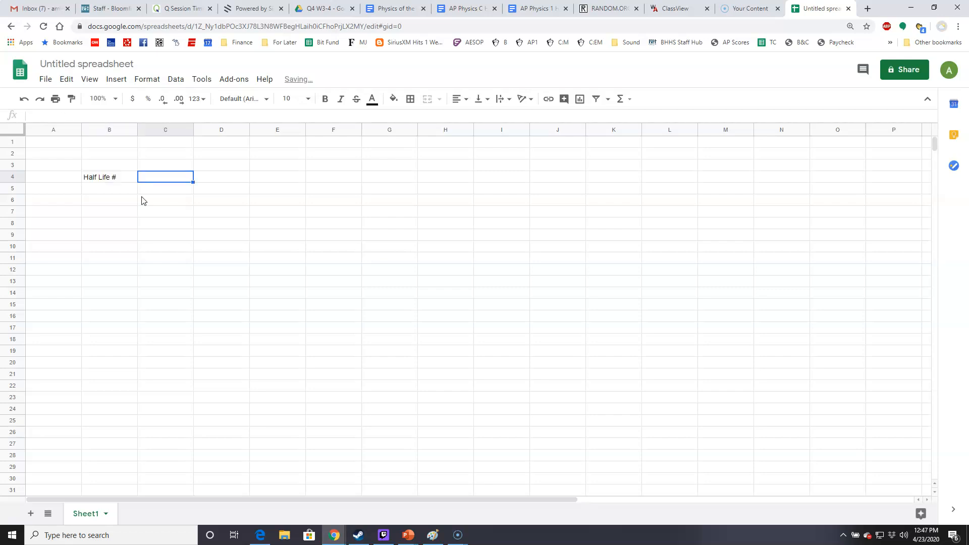
text(# Remaining)
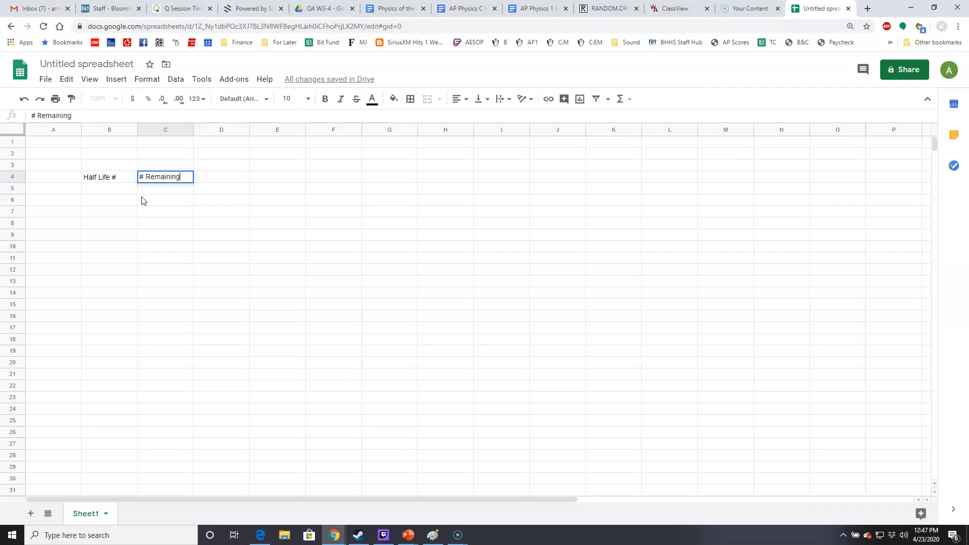
key(Return)
- Fill the Half Life # column with the numbers 0 through 7 in B5:B12
key(Right)
key(Left)
text(0)
key(Return)
text(1 2 3 4 5 6 7)
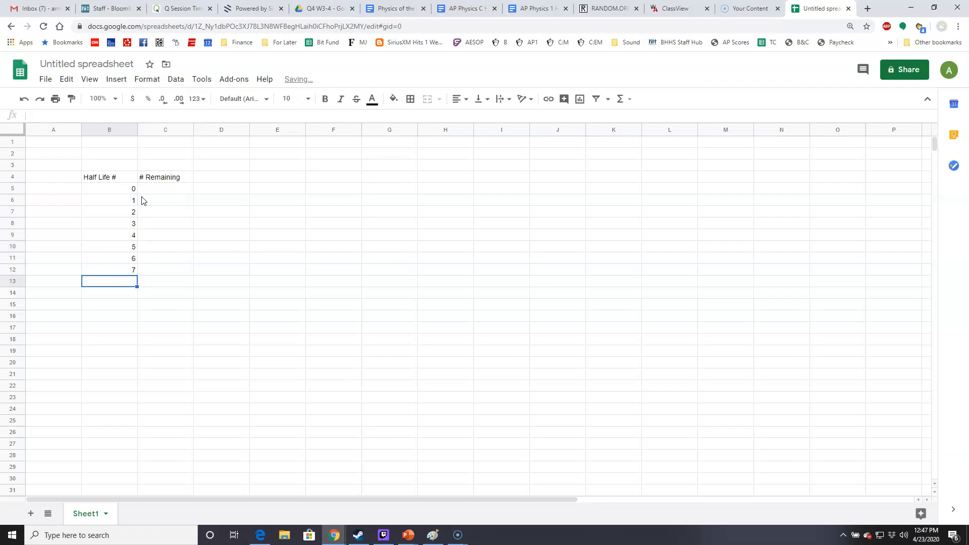
- Enter the remaining counts 100, 53 and 24 in C5:C7 for half-lives 0 to 2
key(Right)
key(Up)
key(Up)
key(Up)
key(Up)
key(Up)
key(Up)
key(Up)
key(Up)
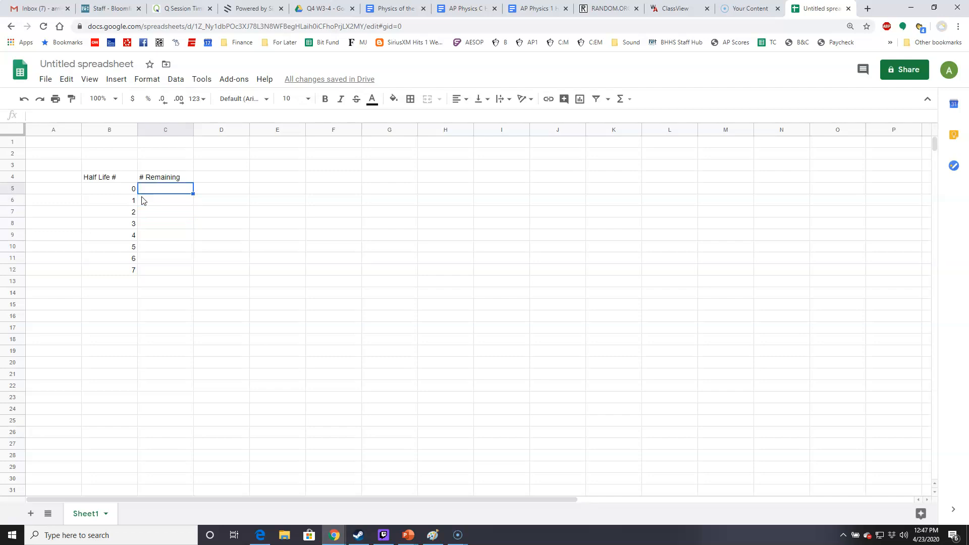
text(100)
key(Return)
text(53)
key(Return)
text(24)
key(Return)
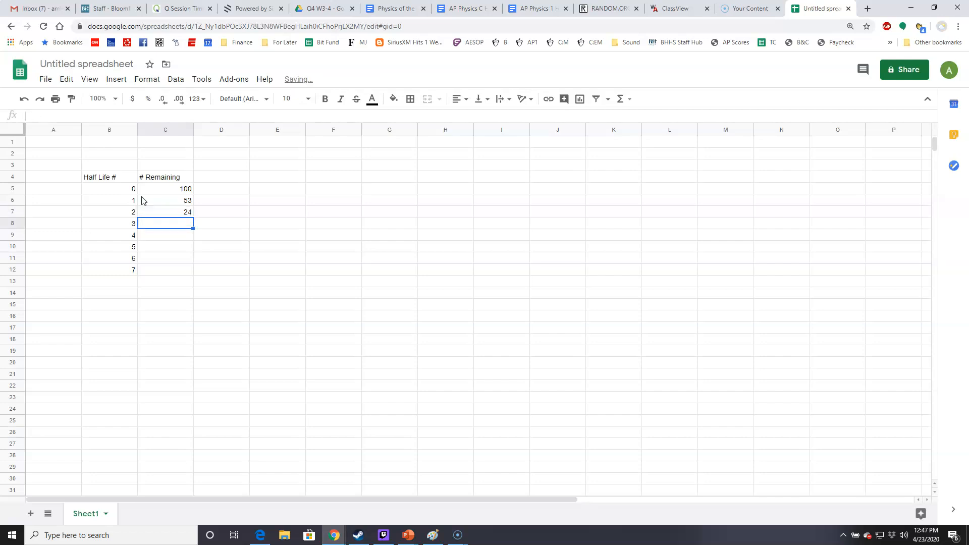
- Enter the remaining counts 13, 7, 4, 1 and 1 in C8:C12 for half-lives 3 to 7
text(13)
key(Return)
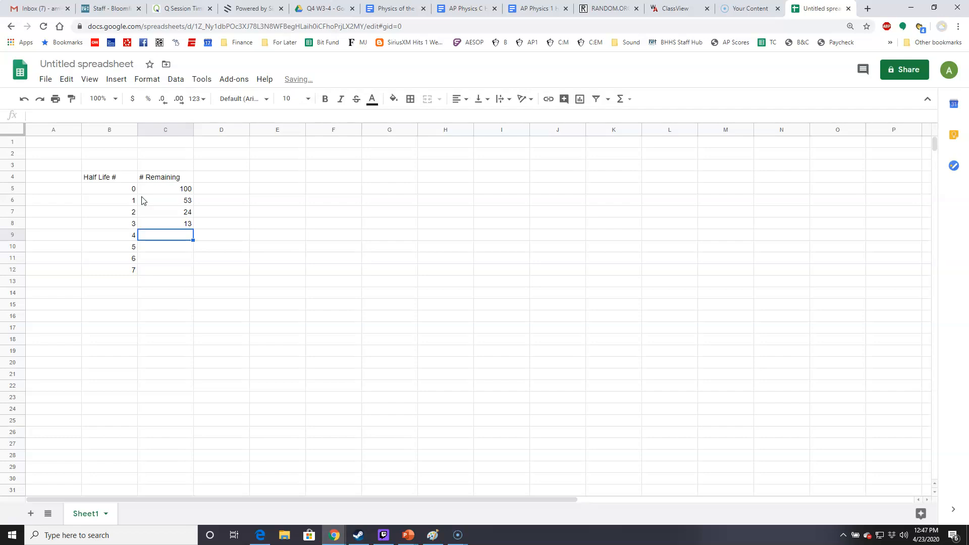
text(7)
key(Return)
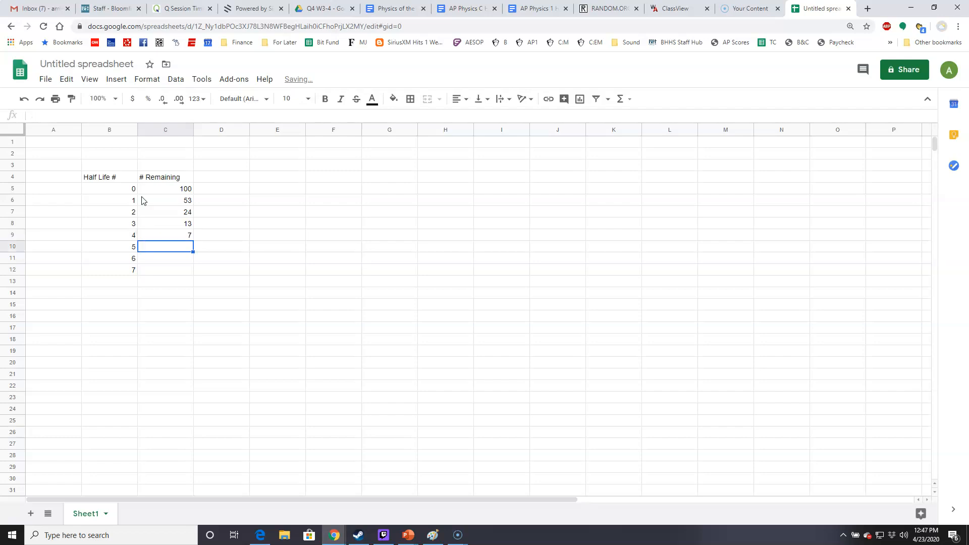
key(Return)
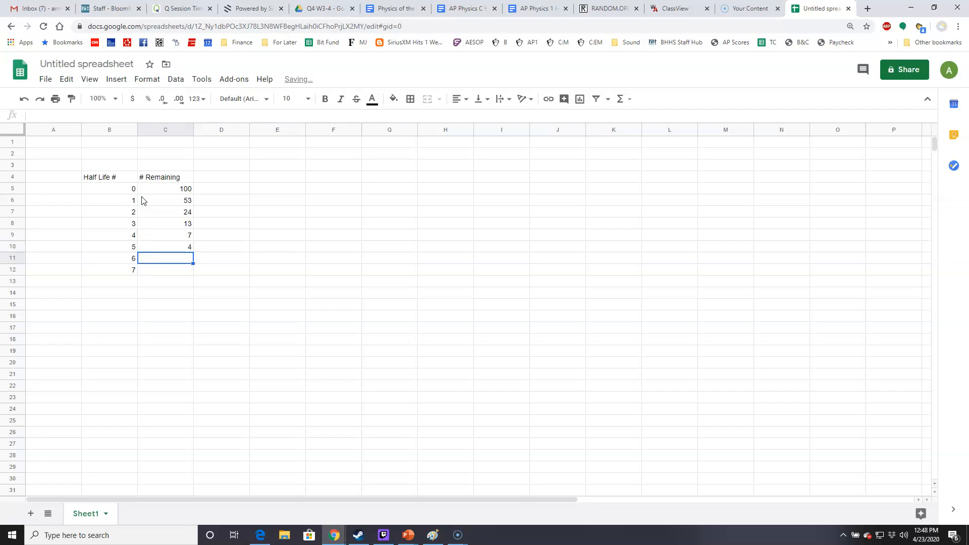
text(1)
key(Return)
text(1)
key(Return)
- Add a final data row in row 13 with half-life 8 and 0 remaining
key(Left)
text(8)
key(Tab)
text(0)
key(Return)
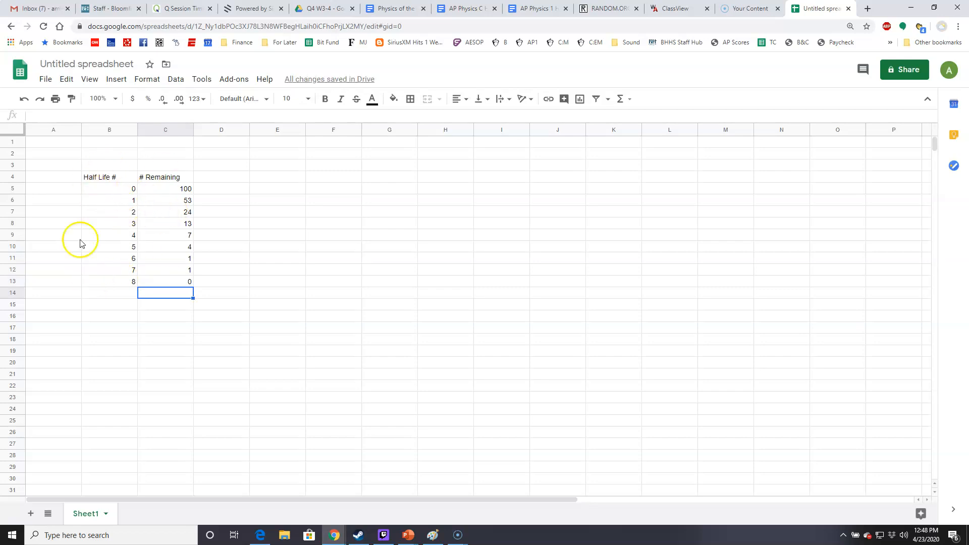
- Merge cells B3:C3 above the headers and enter the title "#Remaining based on Half-Lives"
click(130, 169)
drag(129, 170, 152, 167)
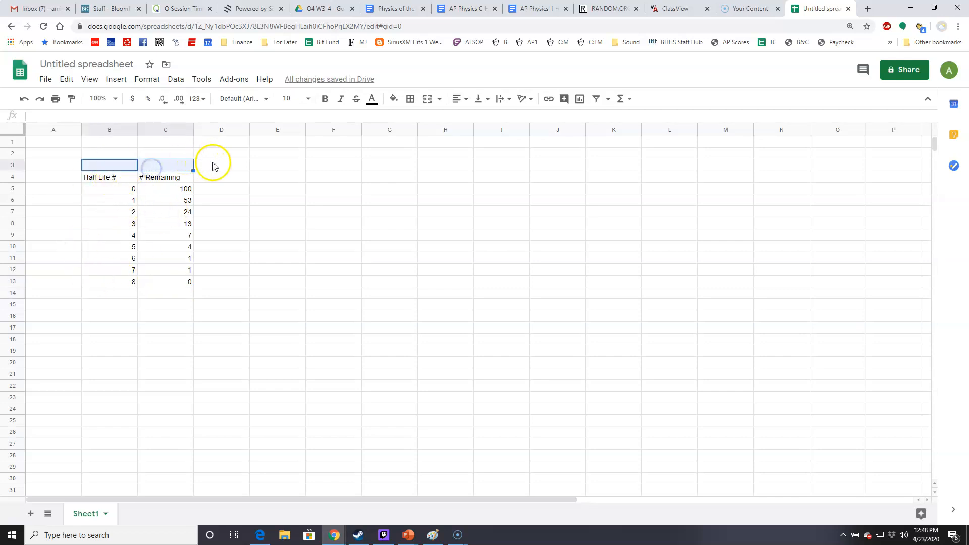
click(427, 104)
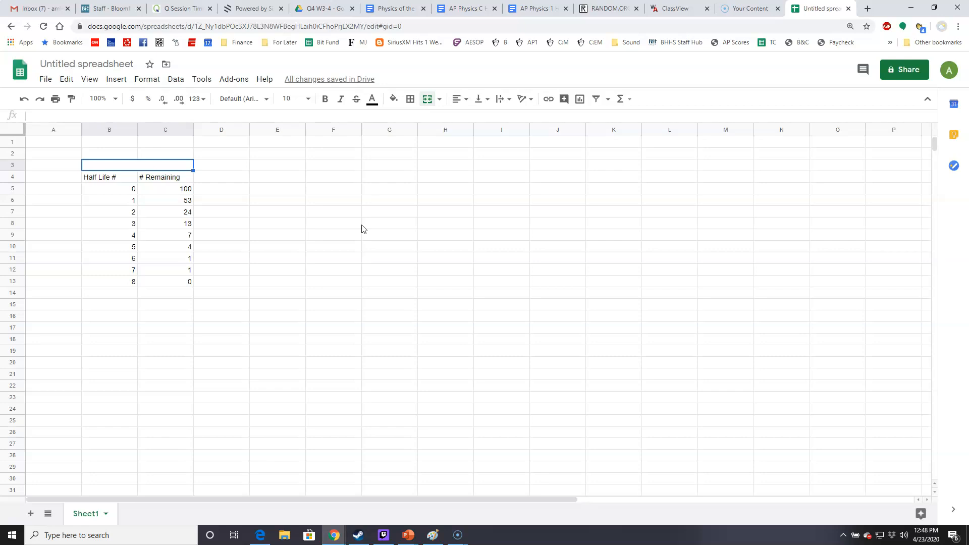
text(#)
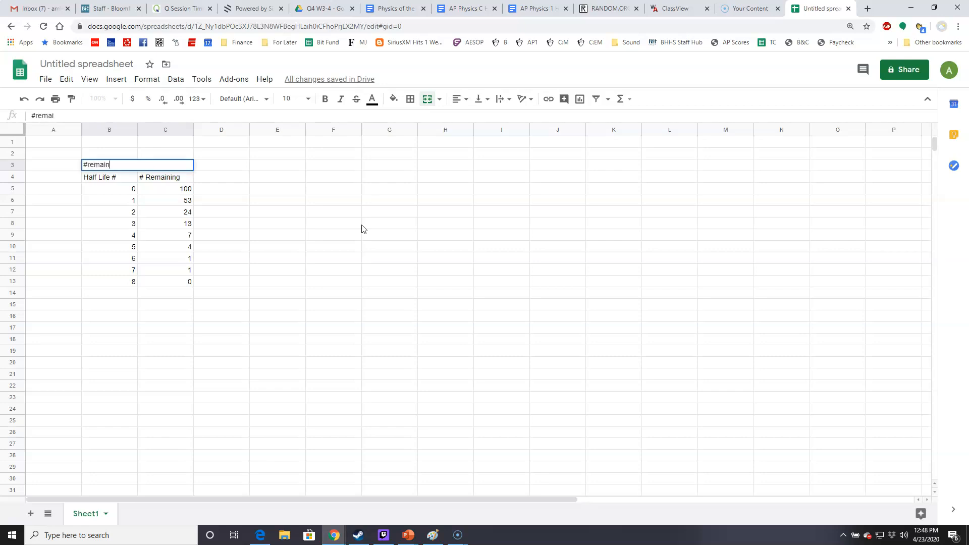
text(Rem)
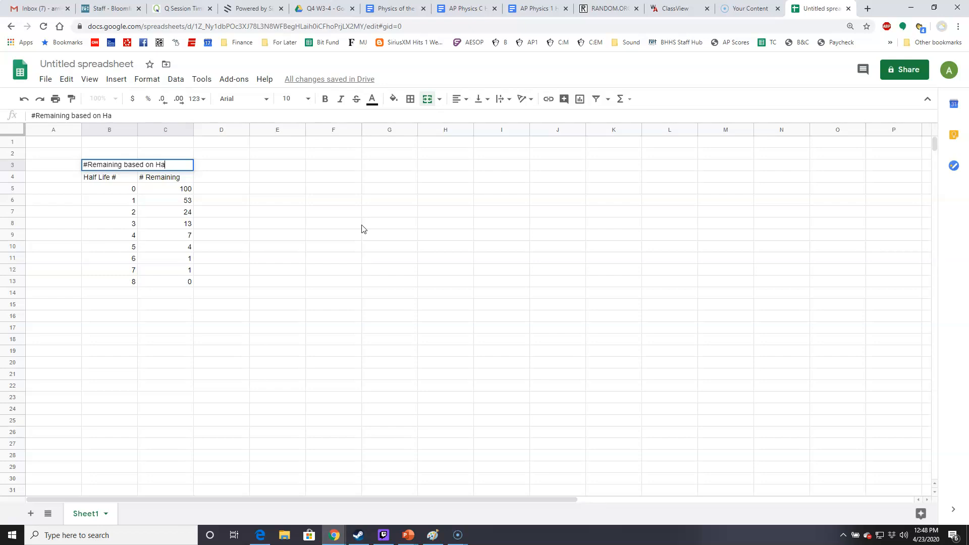
key(Return)
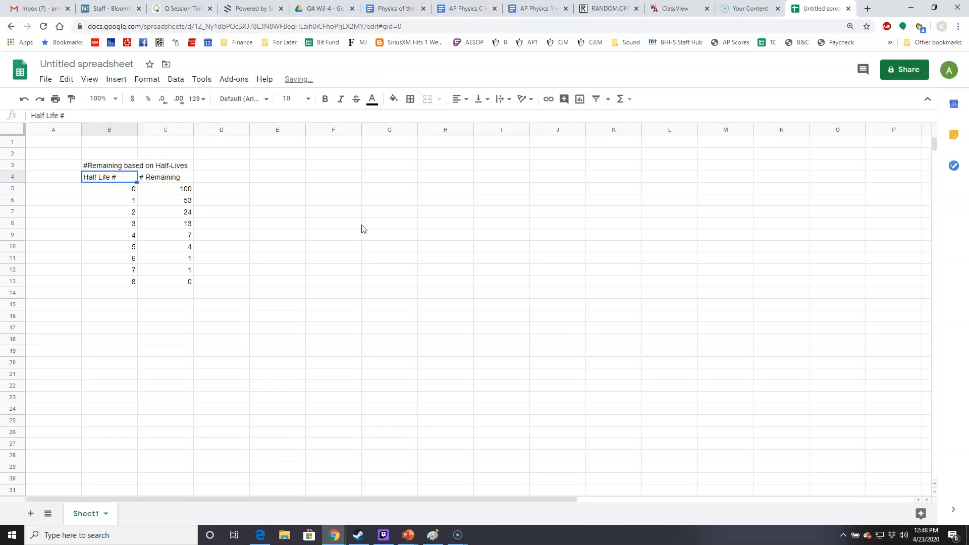
- Center the contents of the whole table, B3:C13, horizontally
drag(110, 170, 142, 288)
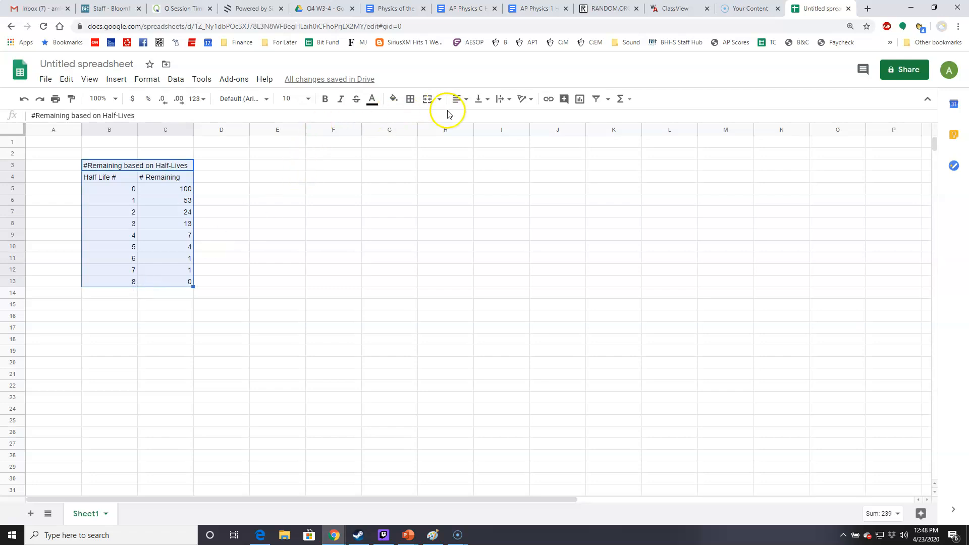
click(465, 99)
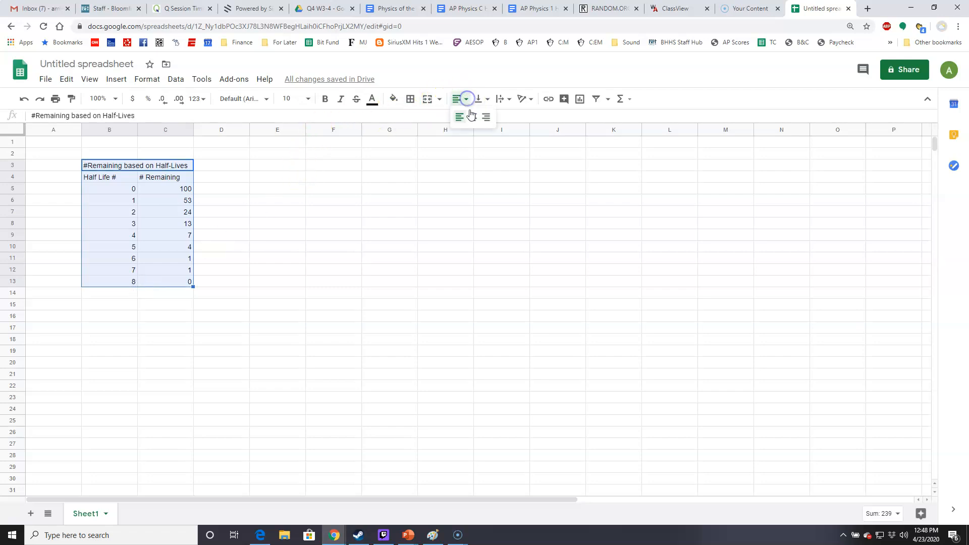
click(471, 113)
click(219, 221)
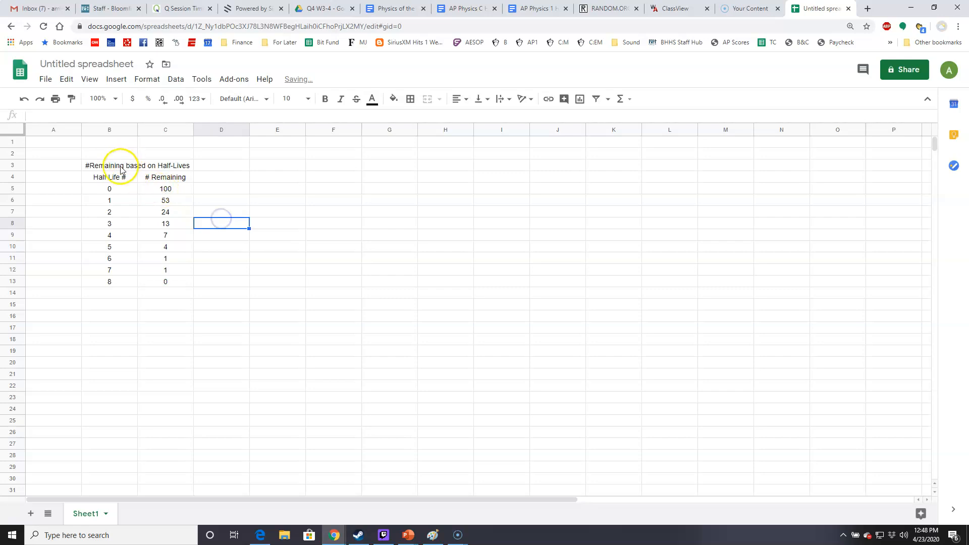
- Make the table title and the column headers in B3:C4 bold
drag(121, 167, 150, 180)
key(ctrl+b)
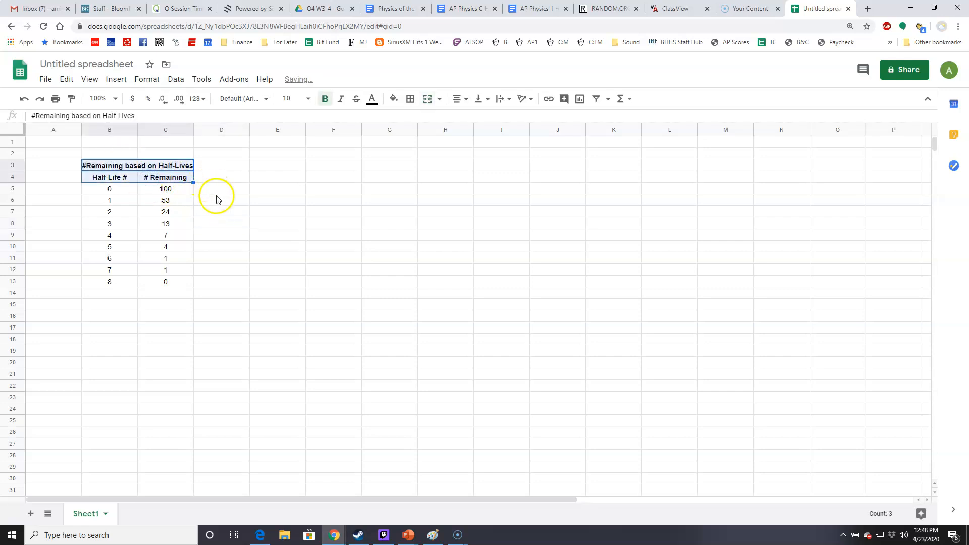
click(212, 185)
- Widen column C slightly so the bold title fits, and narrow column A a little
drag(193, 128, 199, 128)
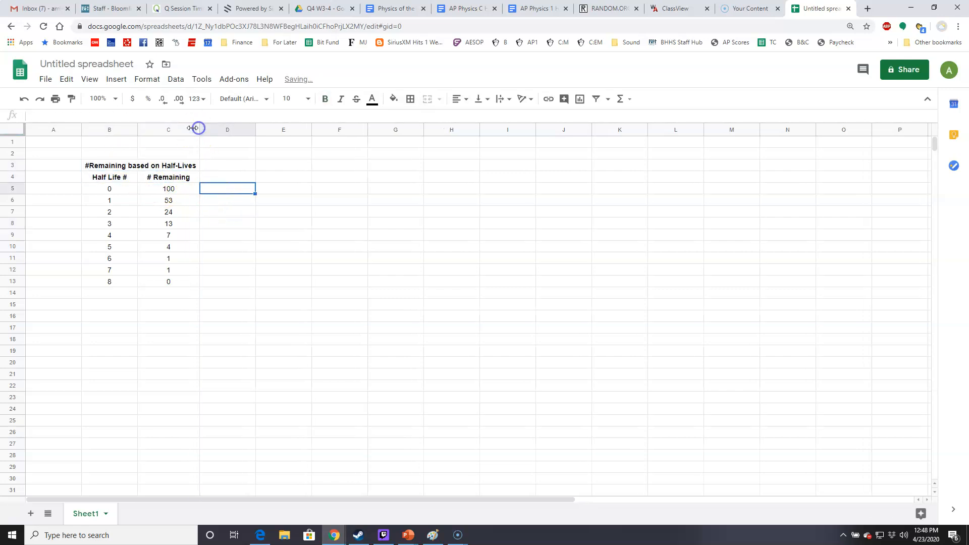
drag(80, 129, 77, 129)
click(212, 219)
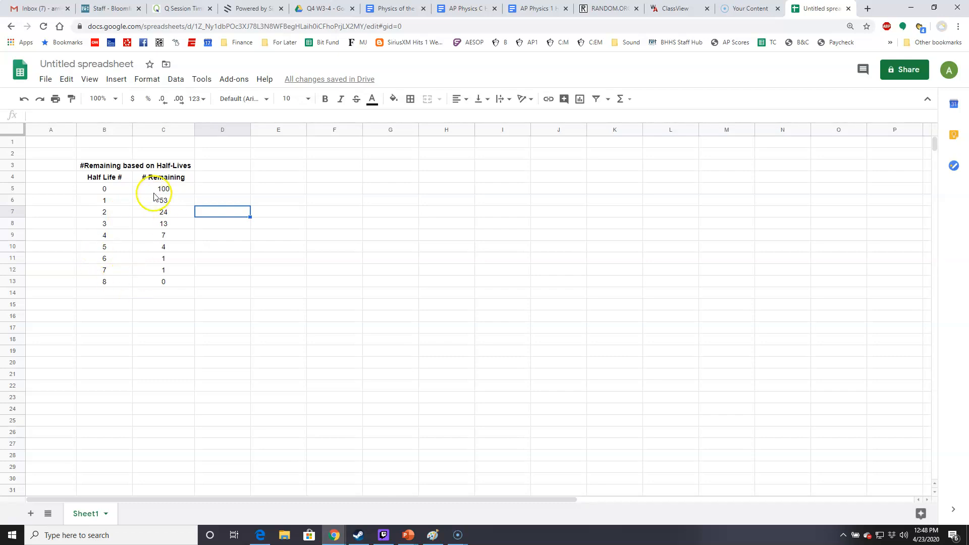
drag(119, 162, 134, 277)
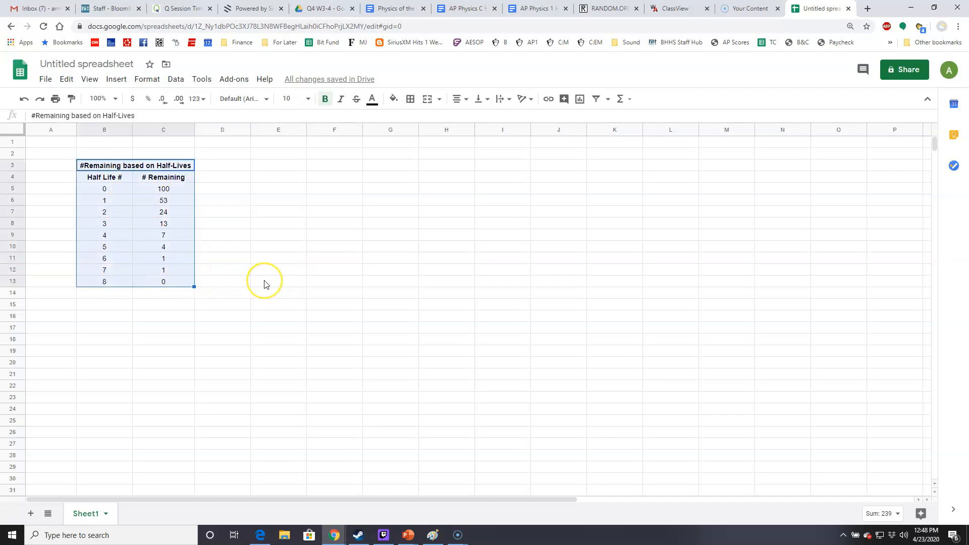
click(233, 246)
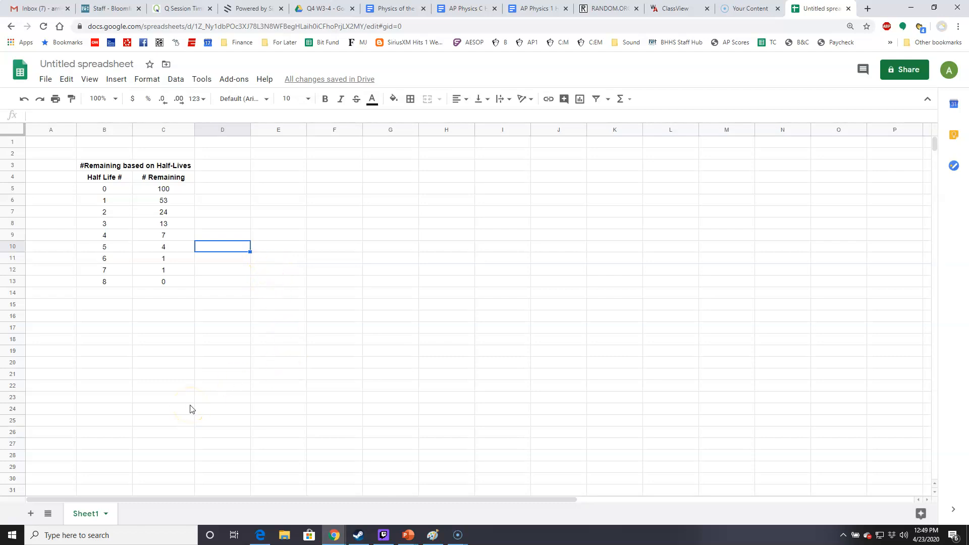
- Insert a chart from the data in B5:C13 and place it beside the table
mouse_move(435, 539)
mouse_move(114, 192)
mouse_down()
mouse_move(126, 238)
mouse_move(121, 281)
mouse_move(146, 282)
mouse_up()
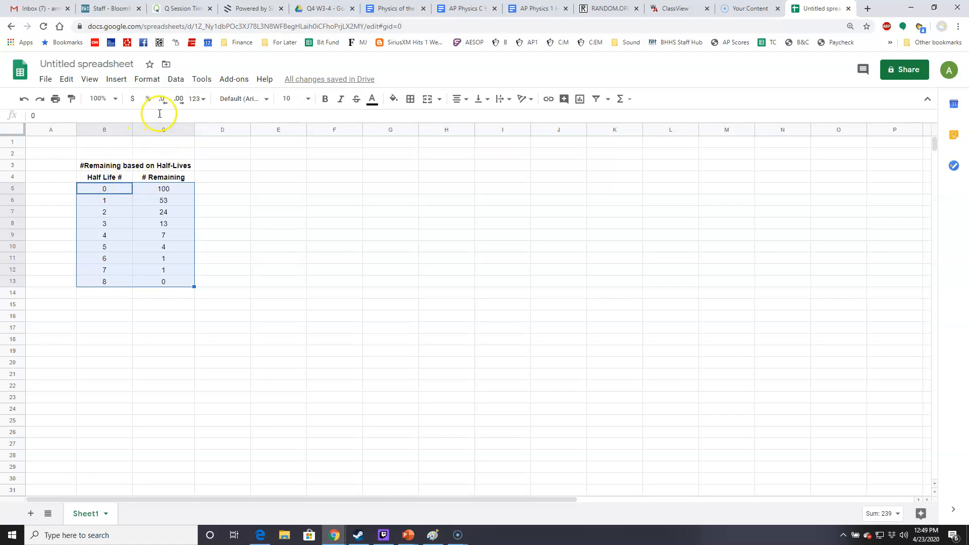
click(115, 80)
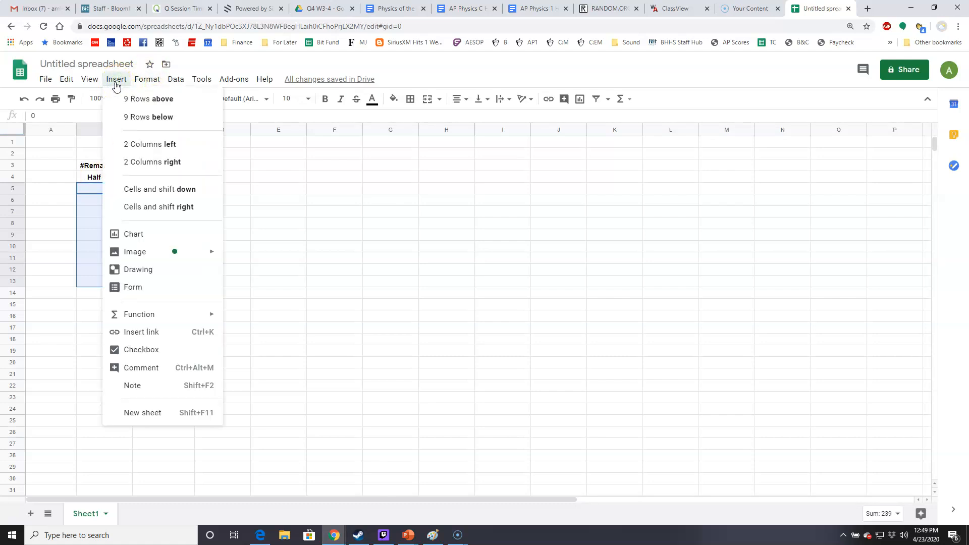
click(151, 234)
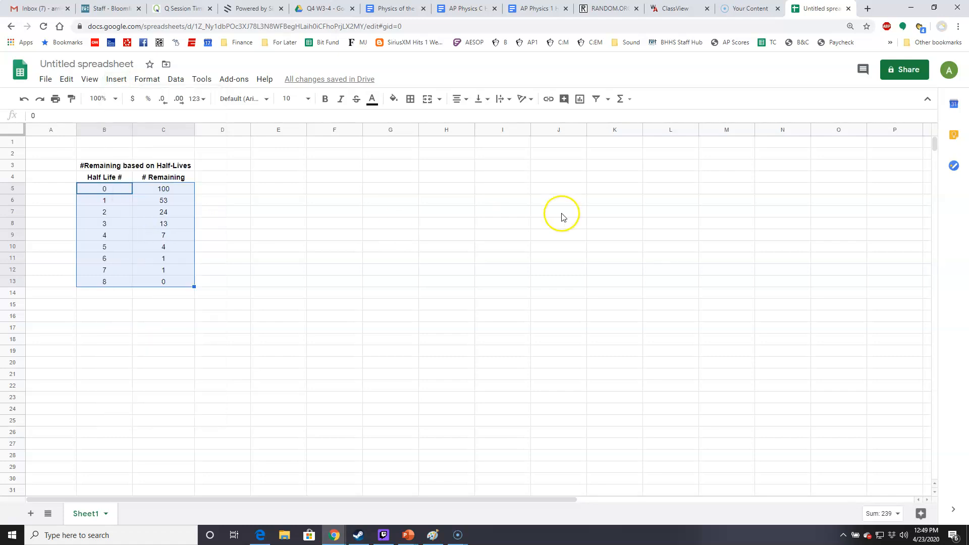
drag(483, 216, 573, 180)
- Change the chart type from the suggested line chart to Scatter chart
click(863, 175)
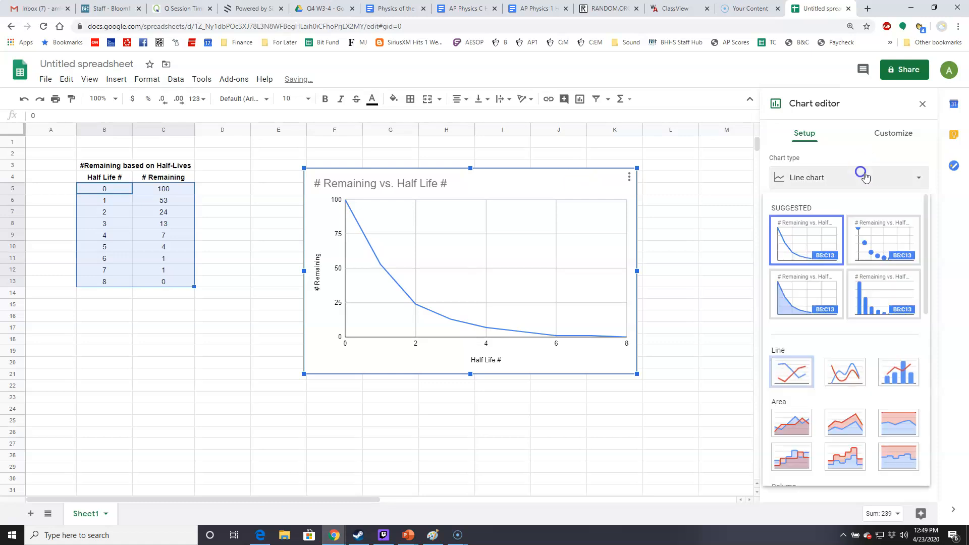
click(884, 242)
click(926, 180)
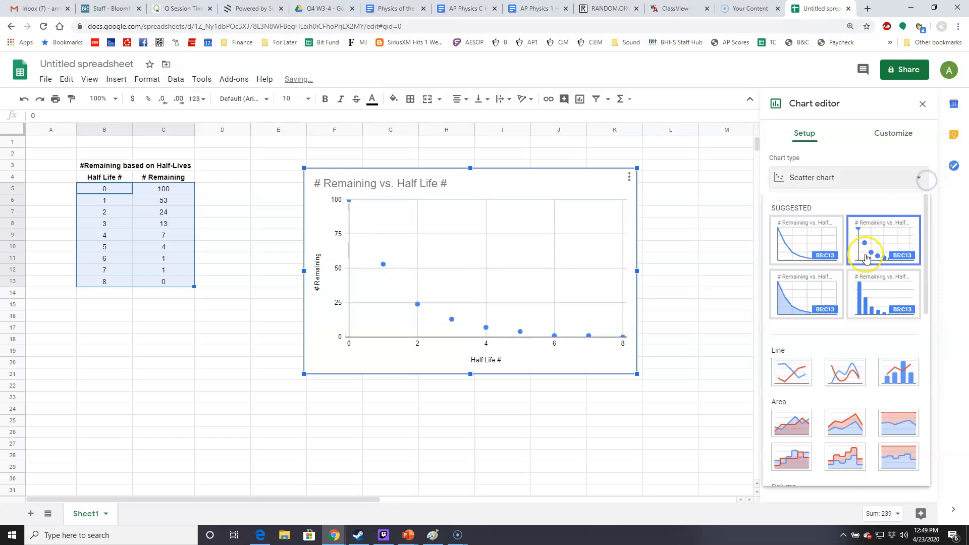
scroll(867, 286, down, 3)
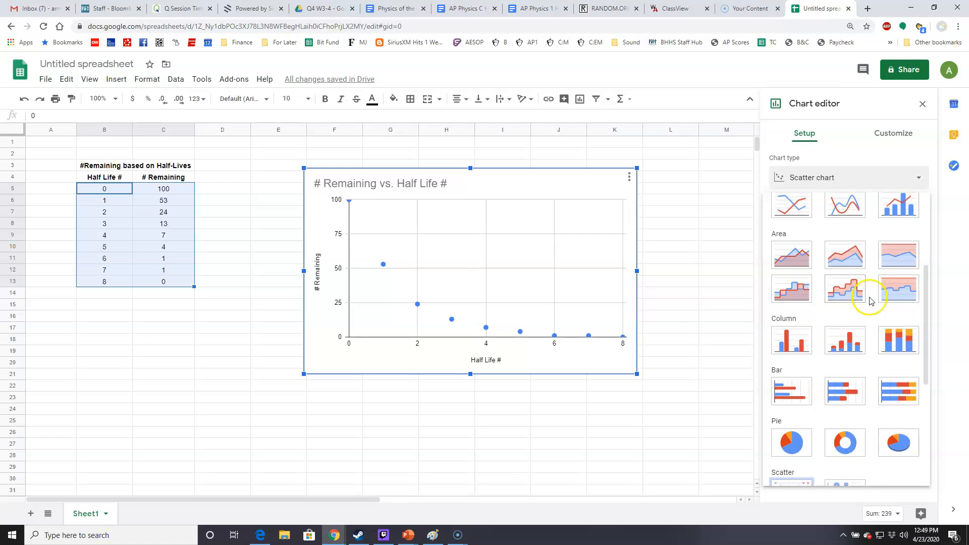
scroll(869, 301, down, 3)
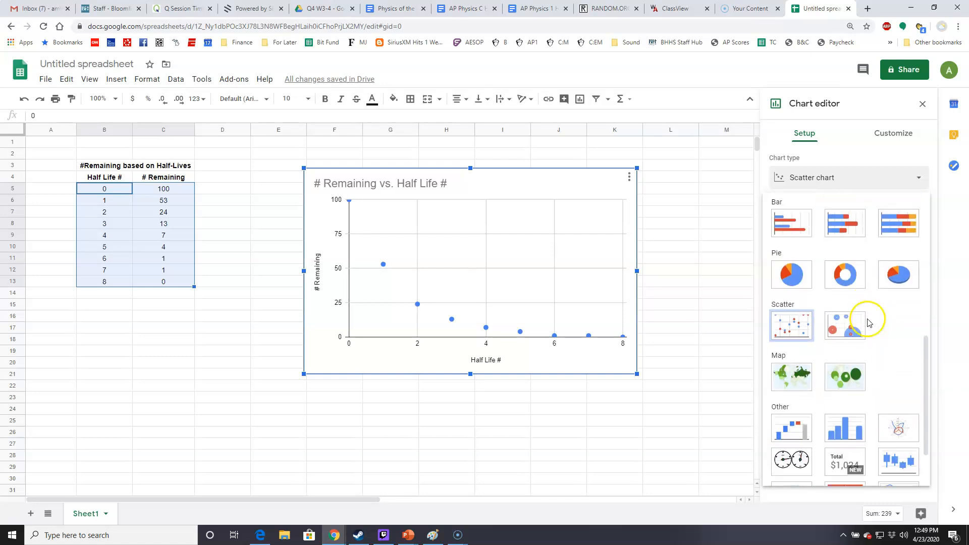
click(795, 331)
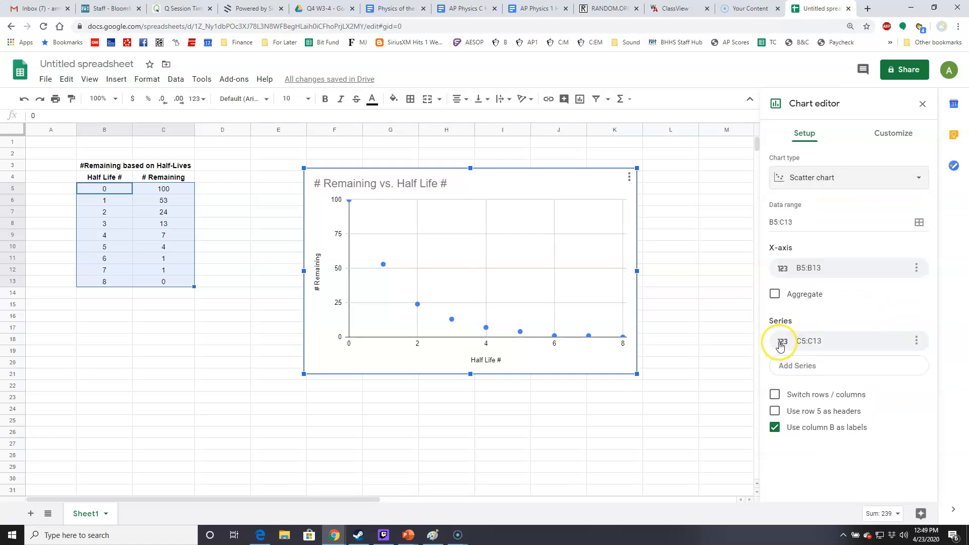
click(836, 264)
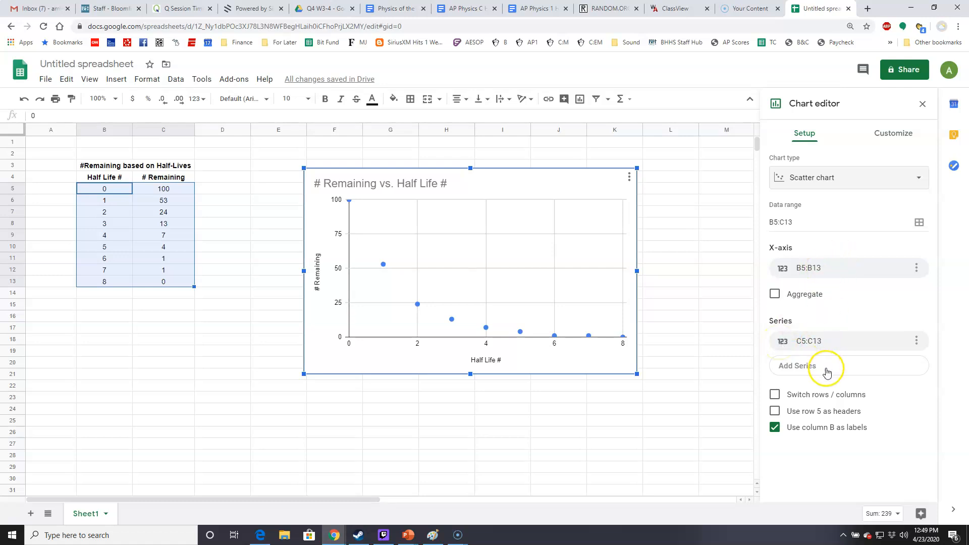
- Examine the chart's customization options, looking through the chart and axis title settings and the horizontal axis settings
click(889, 136)
click(789, 168)
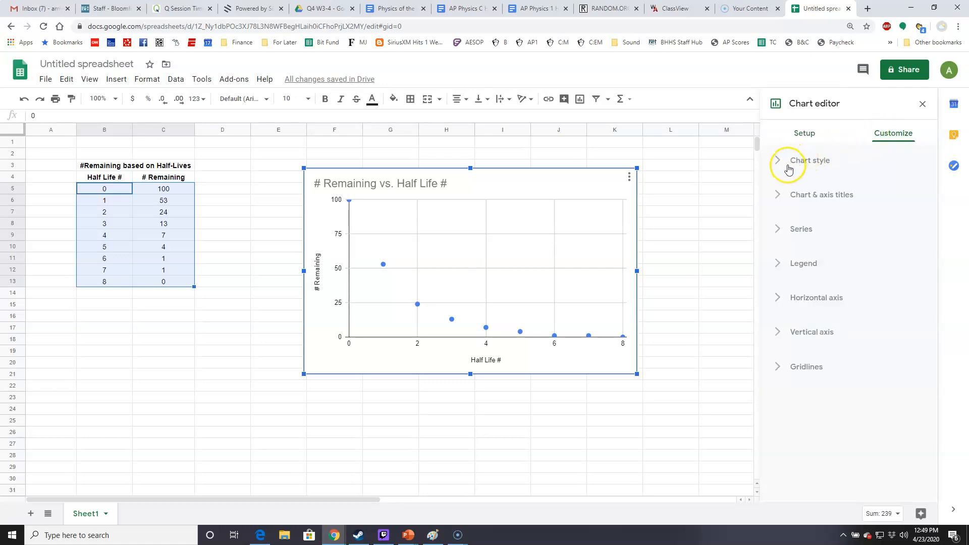
click(793, 203)
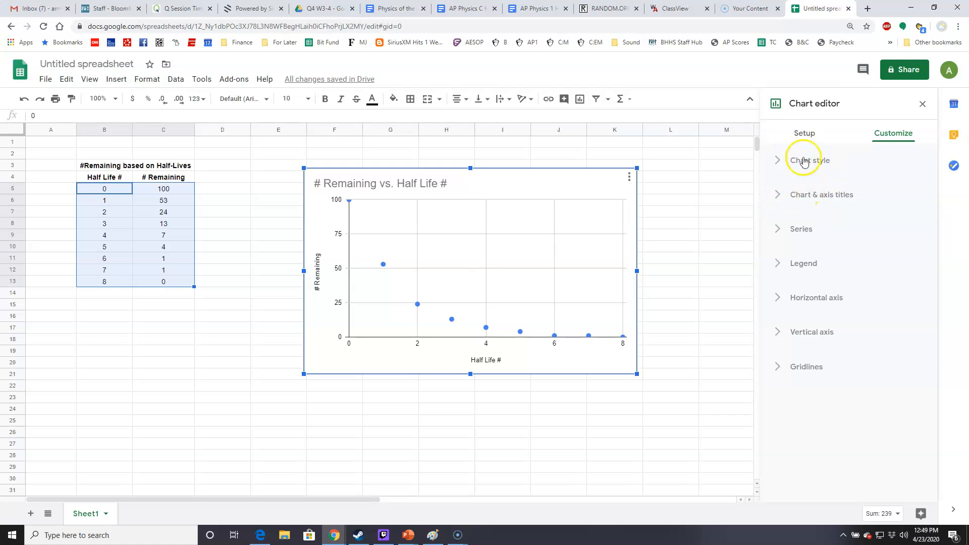
click(781, 196)
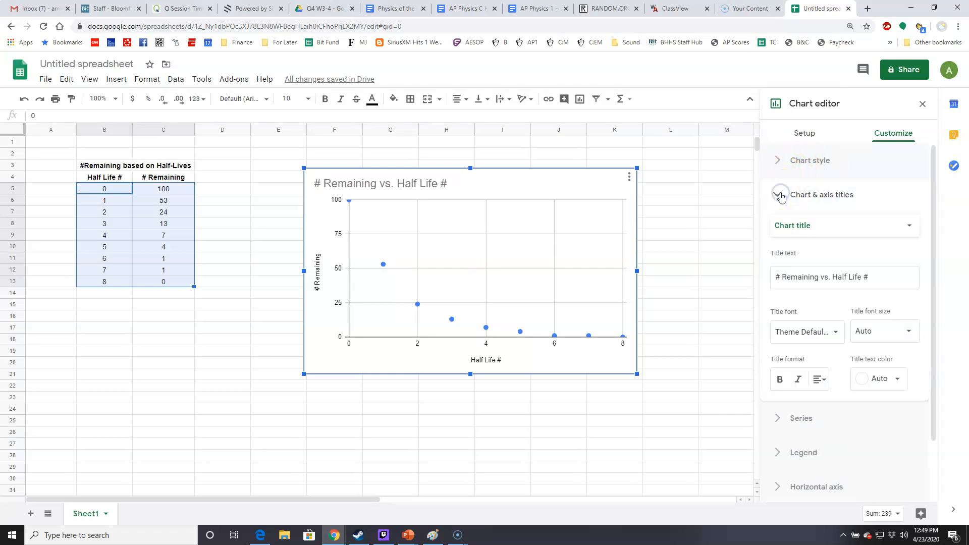
click(822, 277)
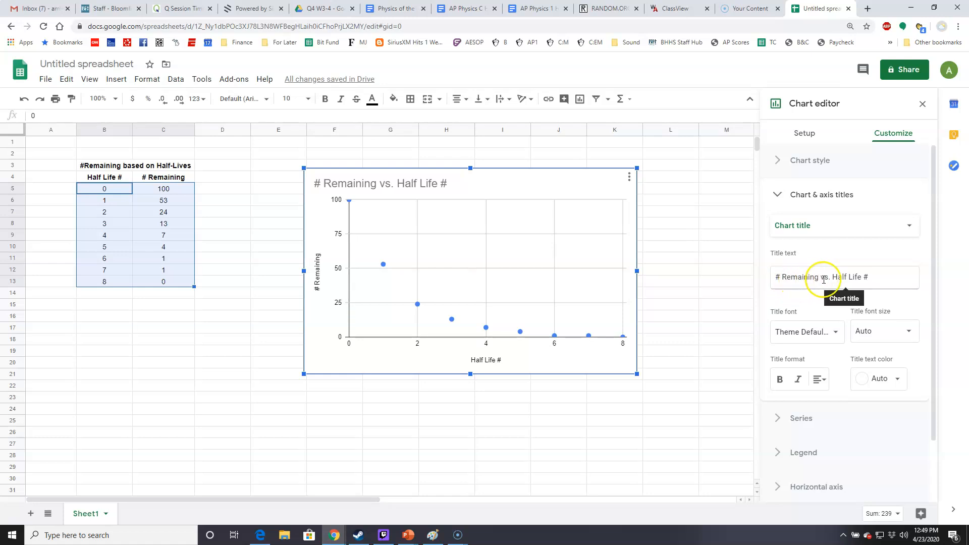
click(779, 197)
click(782, 298)
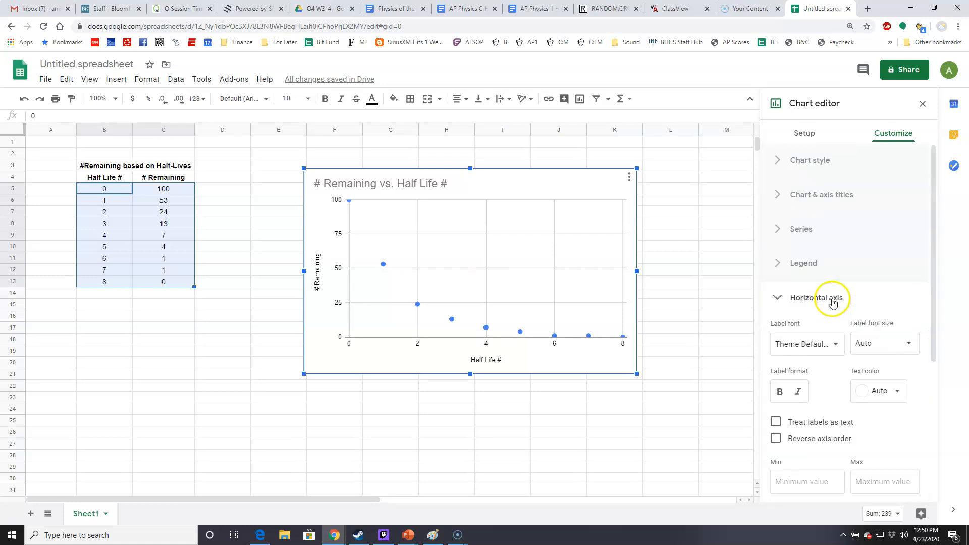
scroll(833, 302, down, 3)
scroll(834, 302, down, 1)
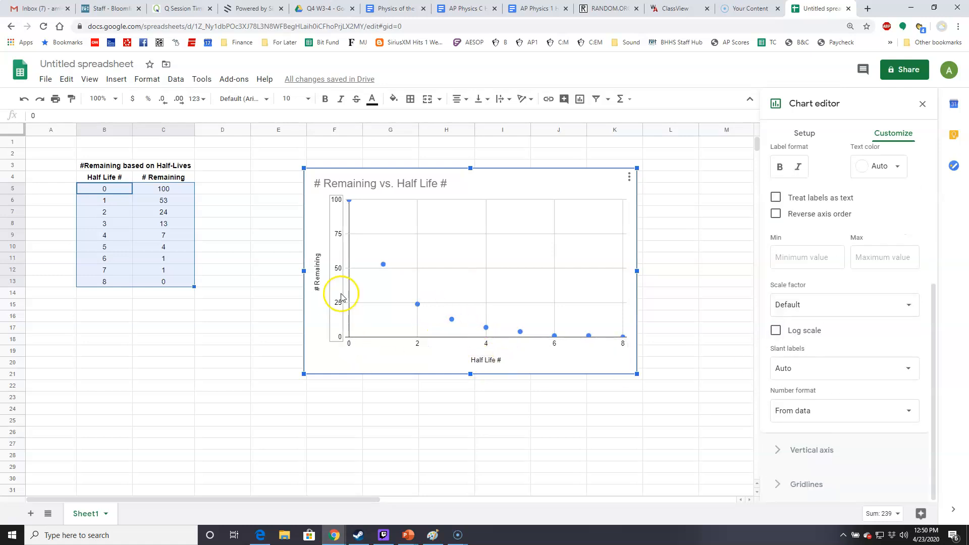
scroll(823, 324, up, 4)
click(780, 297)
- Add a trendline to the chart's data series and set its type to Exponential
click(777, 232)
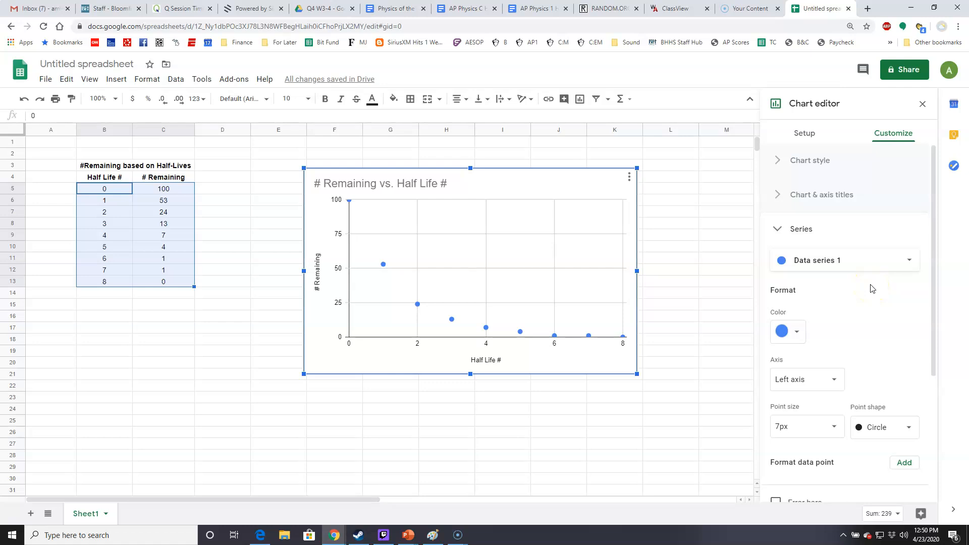
scroll(873, 287, down, 3)
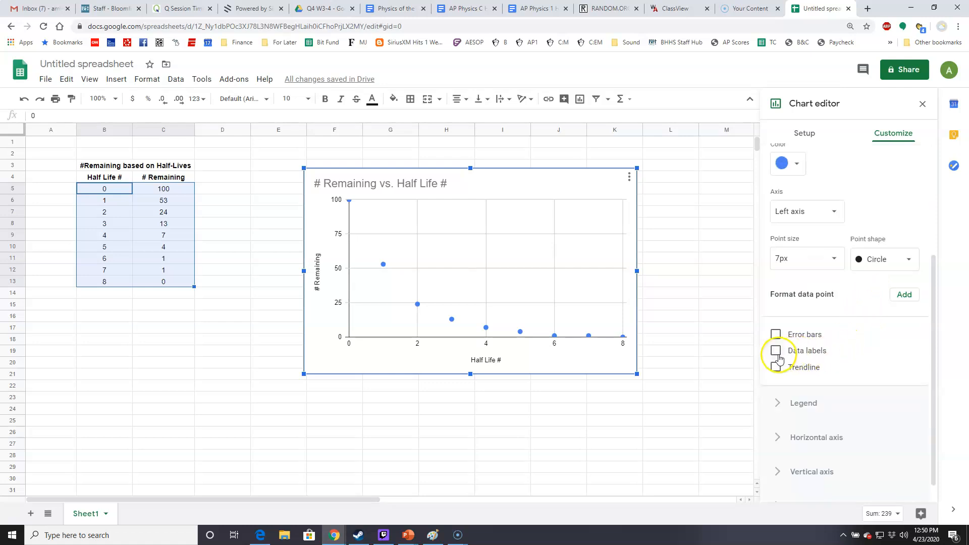
click(777, 368)
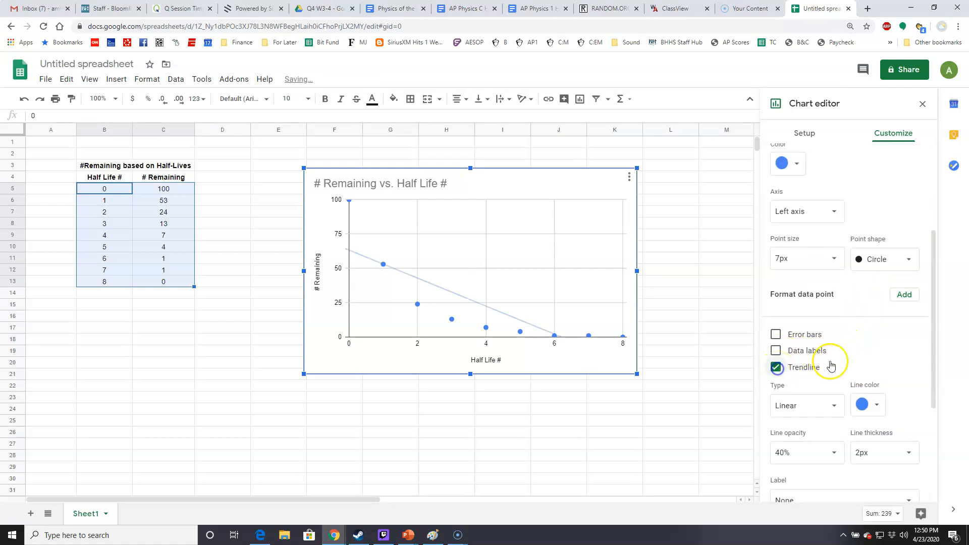
scroll(883, 360, down, 3)
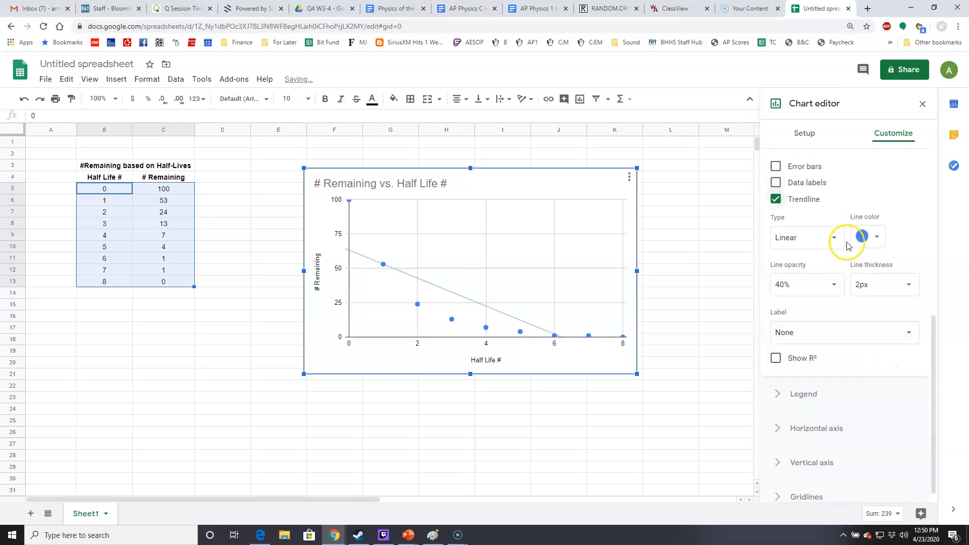
click(822, 243)
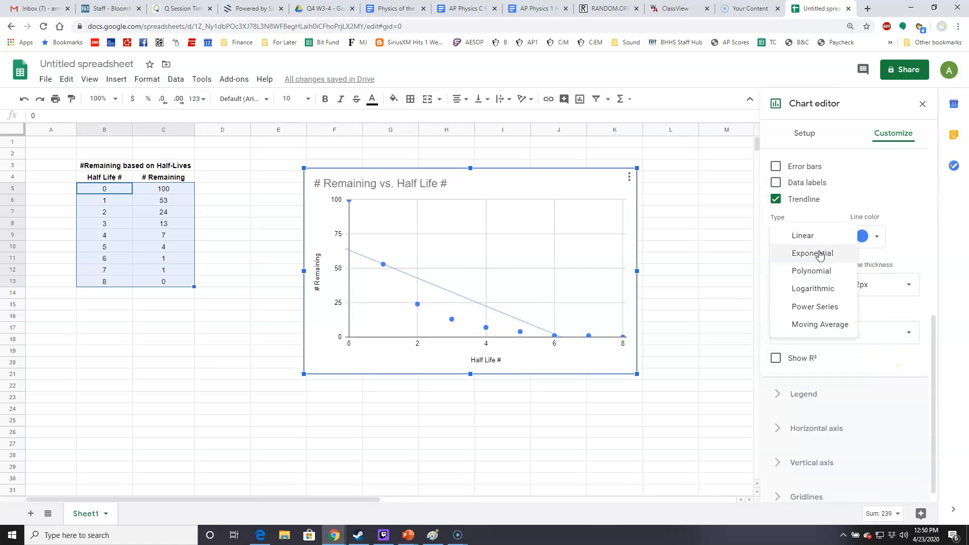
click(820, 253)
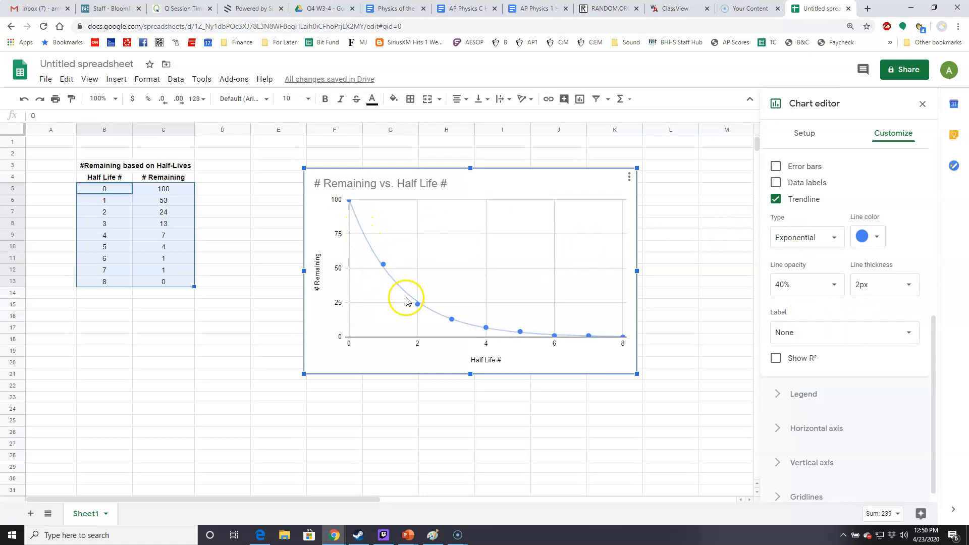
- Set the trendline label to Use Equation and nudge the chart slightly toward the table
click(880, 337)
click(827, 363)
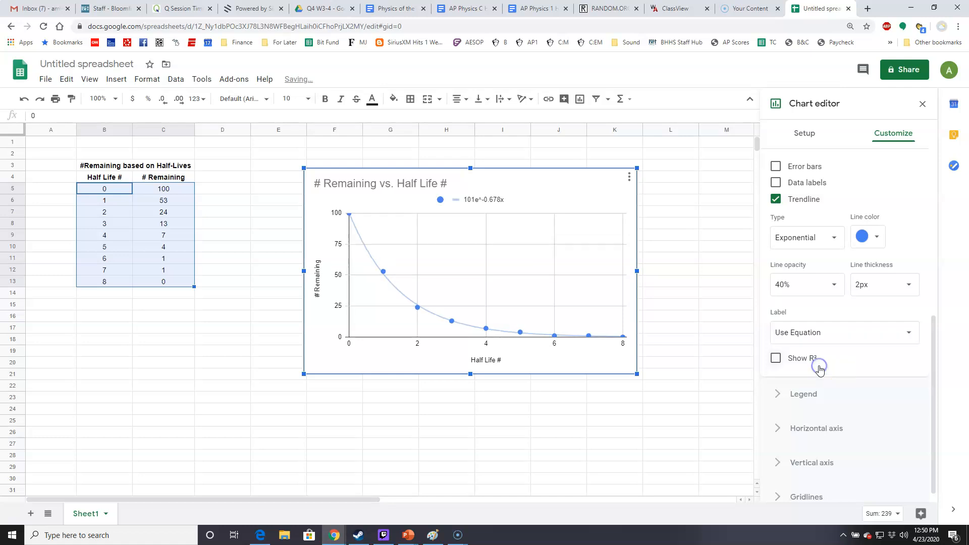
mouse_move(494, 199)
mouse_down()
mouse_move(545, 195)
mouse_move(484, 202)
mouse_up()
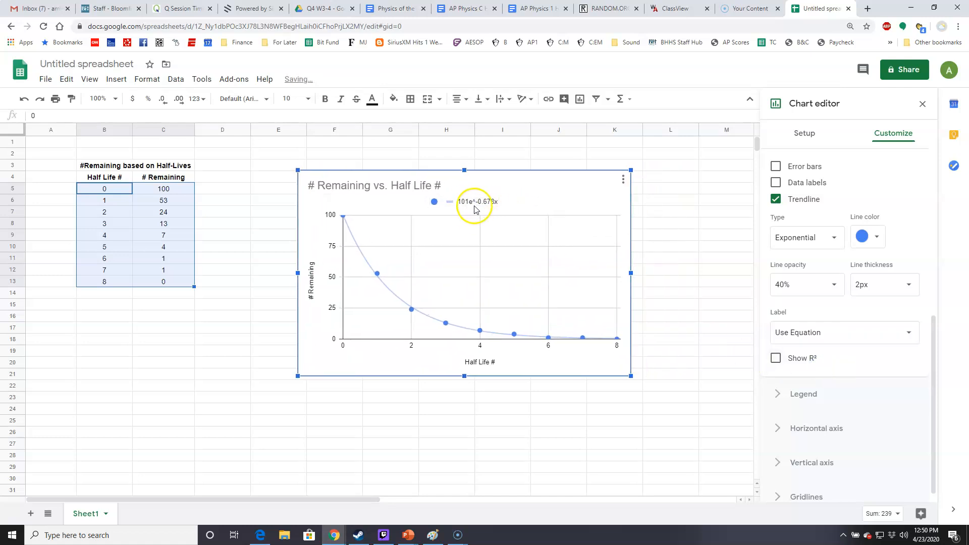
click(686, 282)
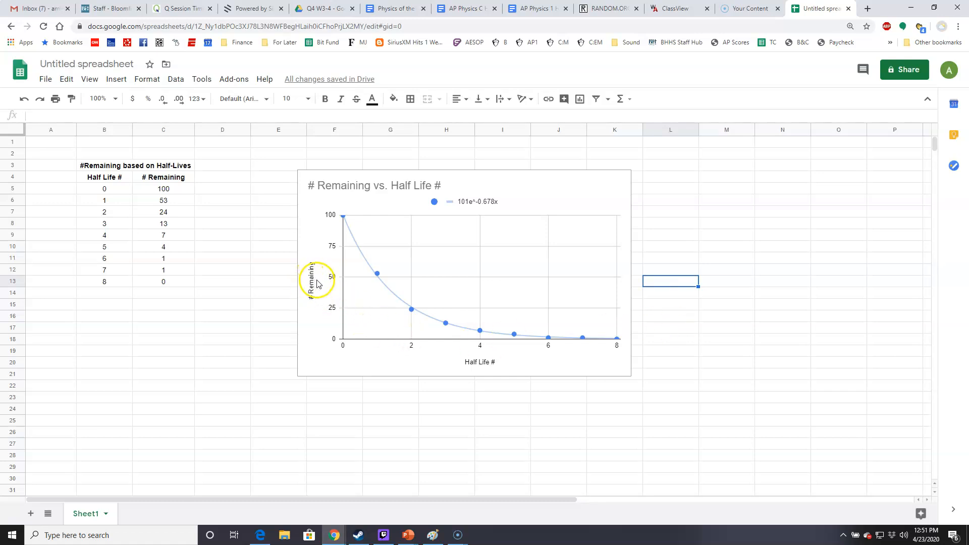
- Capture one screen snip of the table with the chart and another of only the data table
key(super+shift+s)
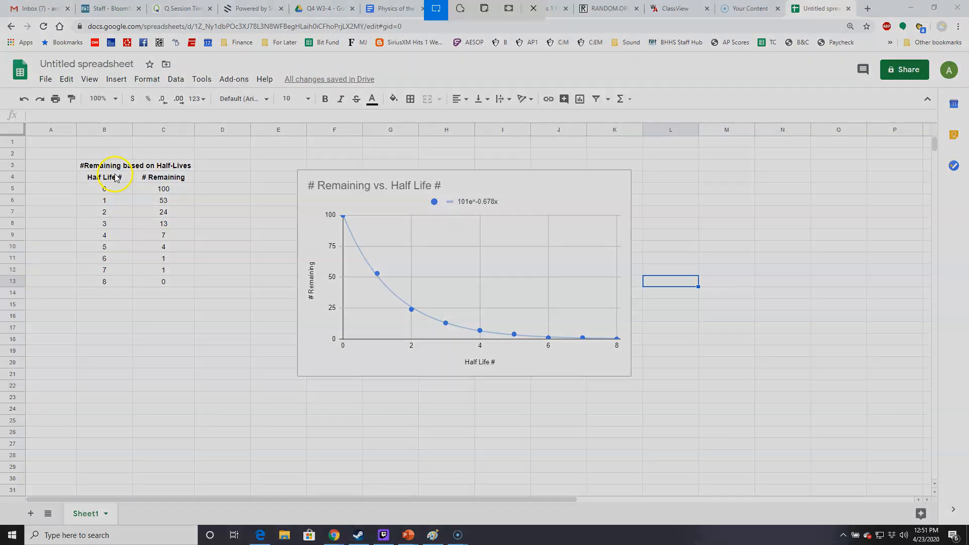
drag(69, 151, 638, 393)
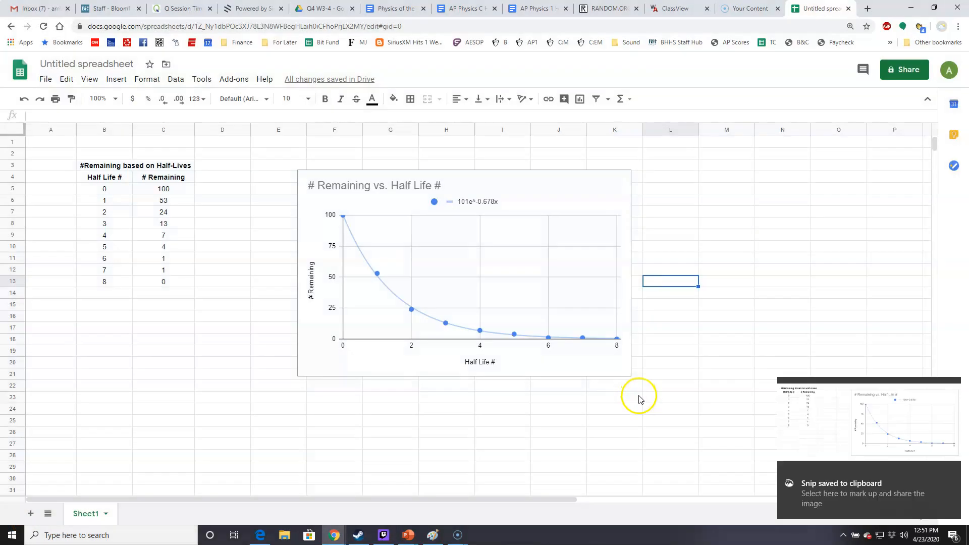
key(super+shift+s)
drag(70, 154, 199, 288)
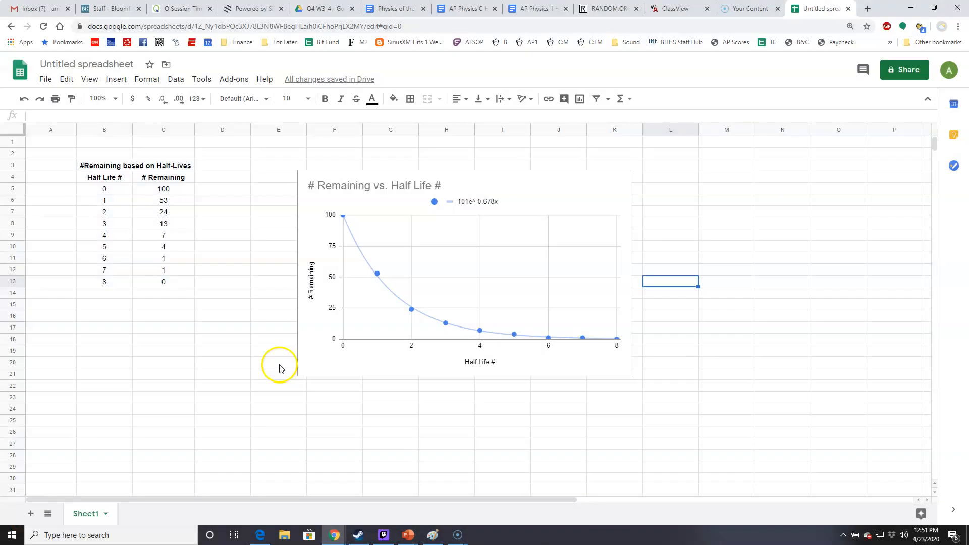
- Switch to Paint, clear the old drawing from the canvas and paste the snip of the data table
click(433, 535)
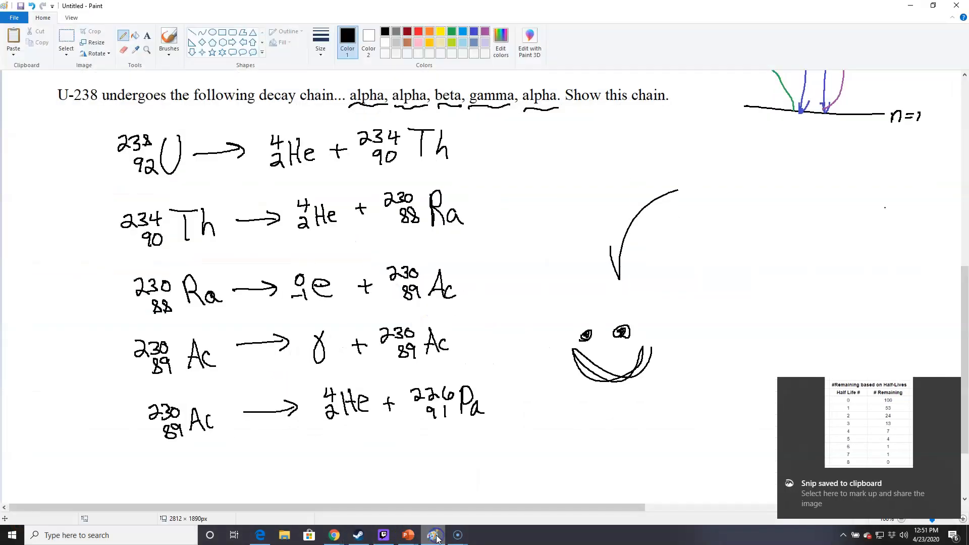
key(ctrl+a)
key(Delete)
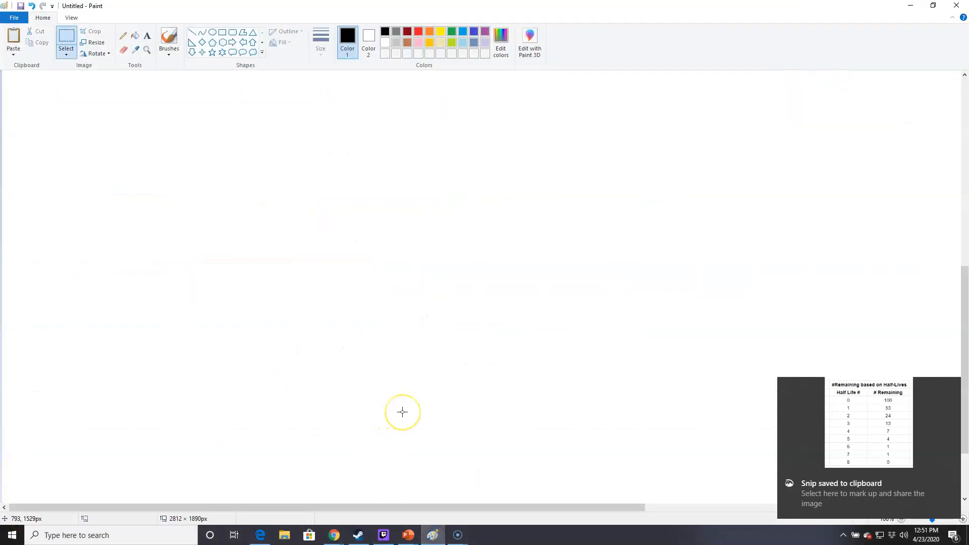
key(ctrl+v)
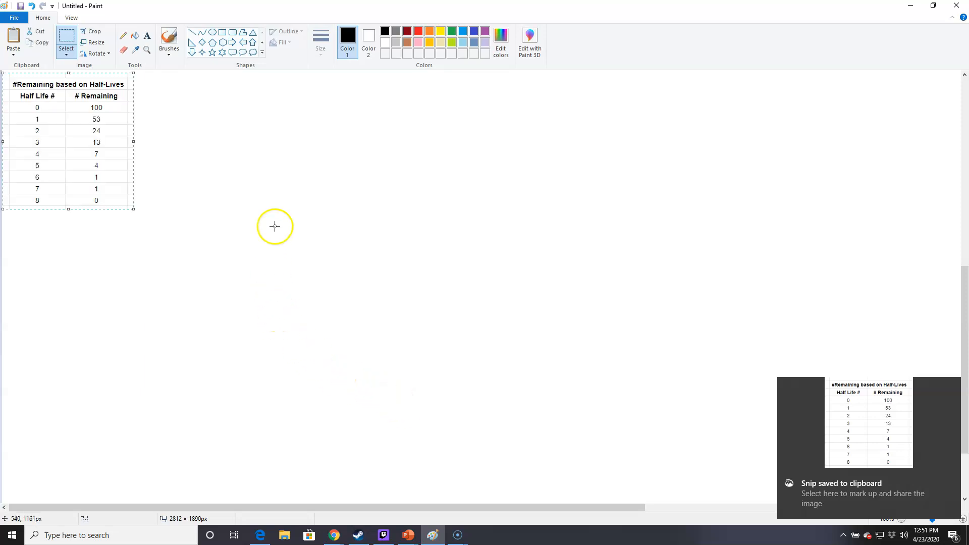
click(276, 226)
- Shrink the Paint canvas to 271 × 283 px so that it fits closely around the pasted table
scroll(288, 239, down, 1)
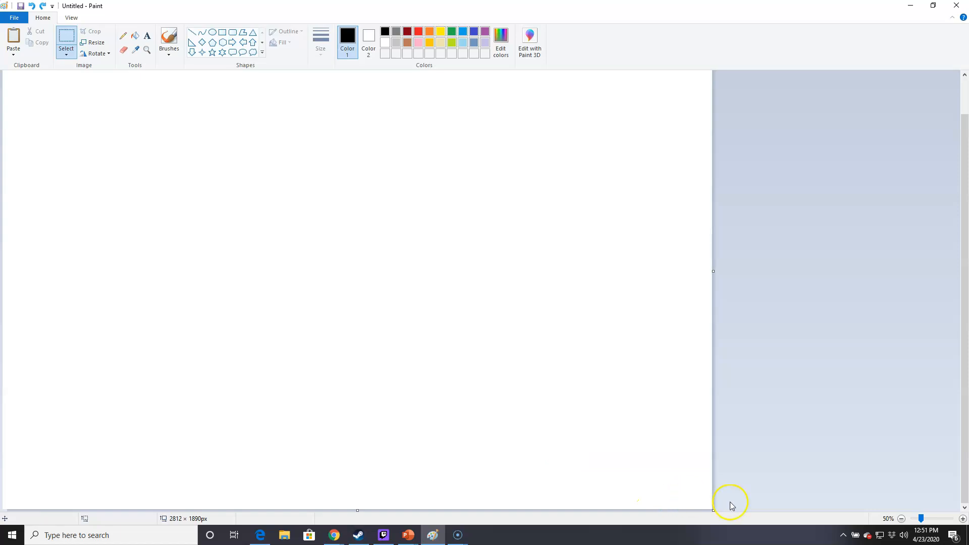
drag(712, 510, 147, 196)
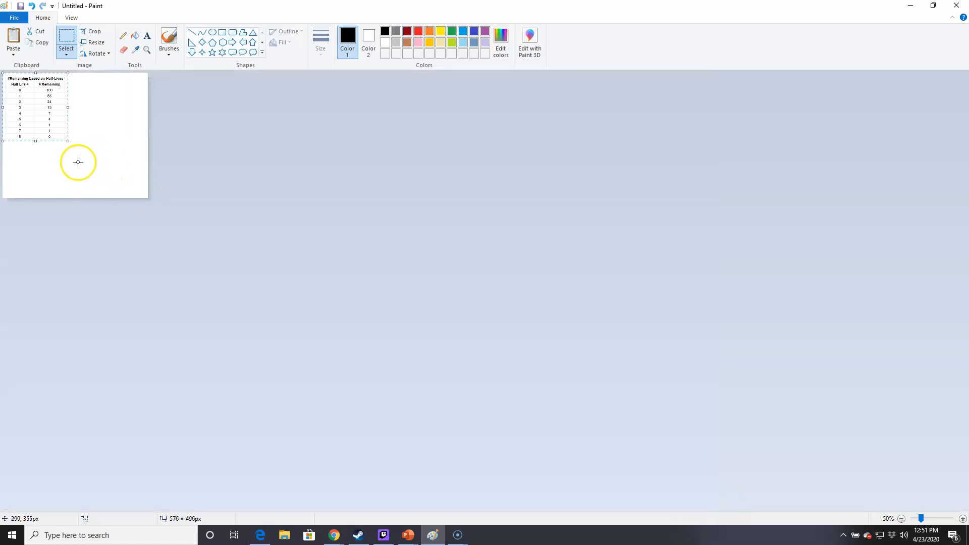
scroll(78, 163, up, 1)
drag(295, 325, 141, 216)
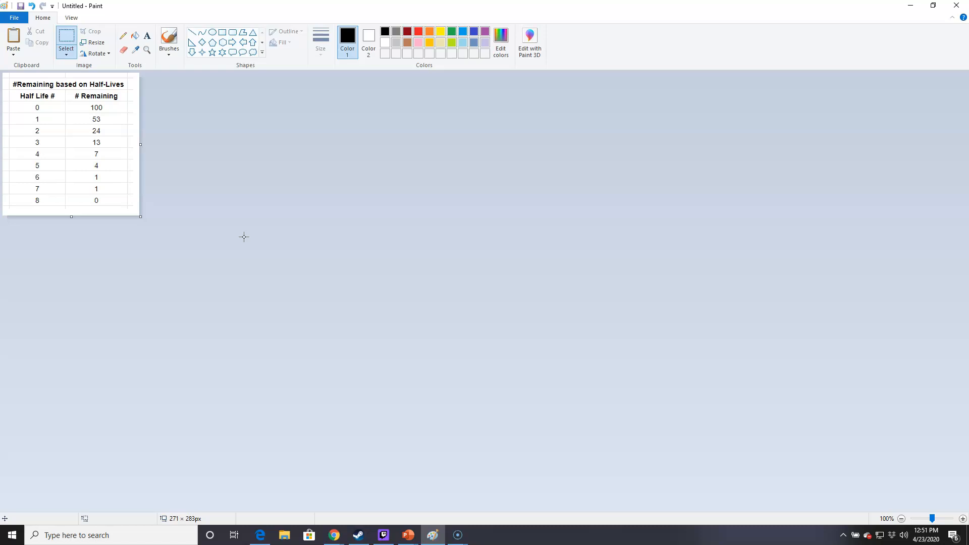
- Print the table image with Microsoft Print to PDF and save it on the Desktop as "data"
key(ctrl+p)
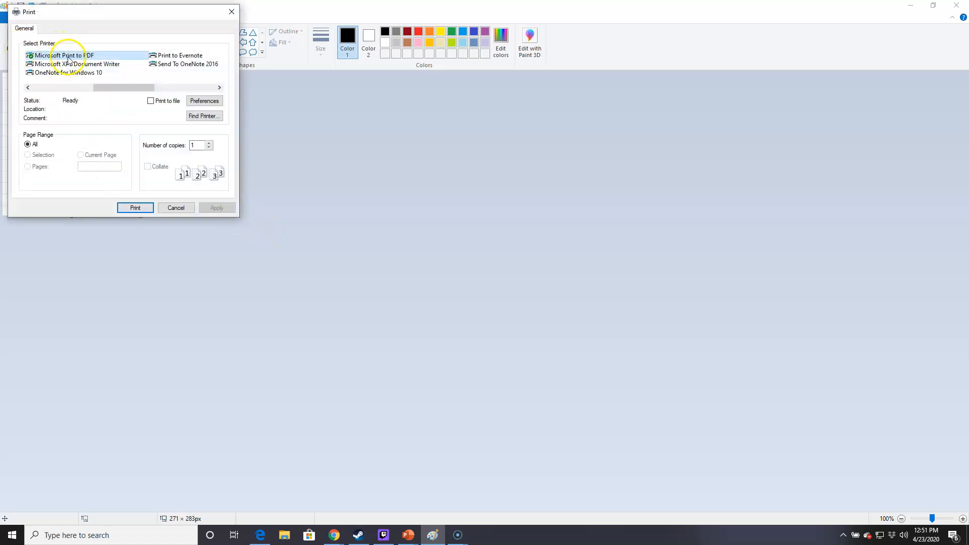
click(145, 212)
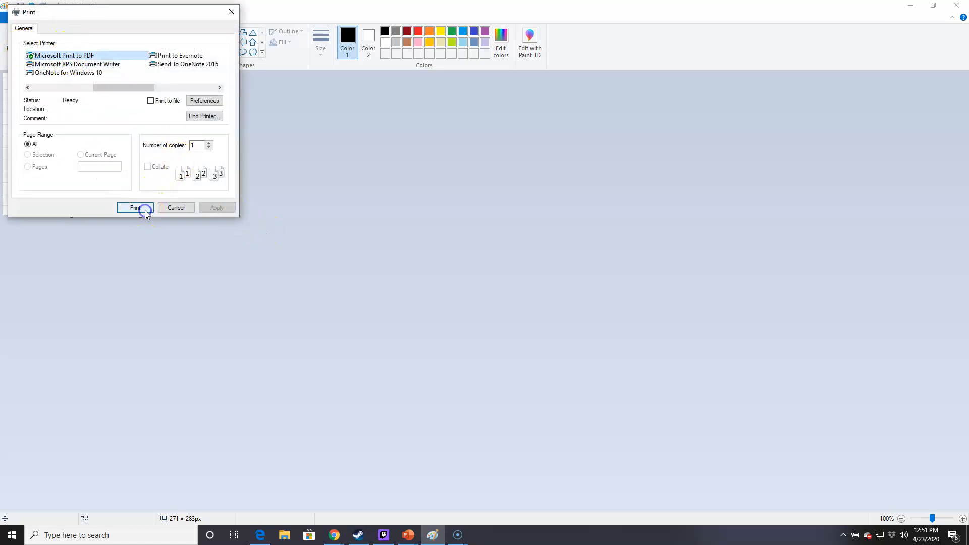
click(134, 211)
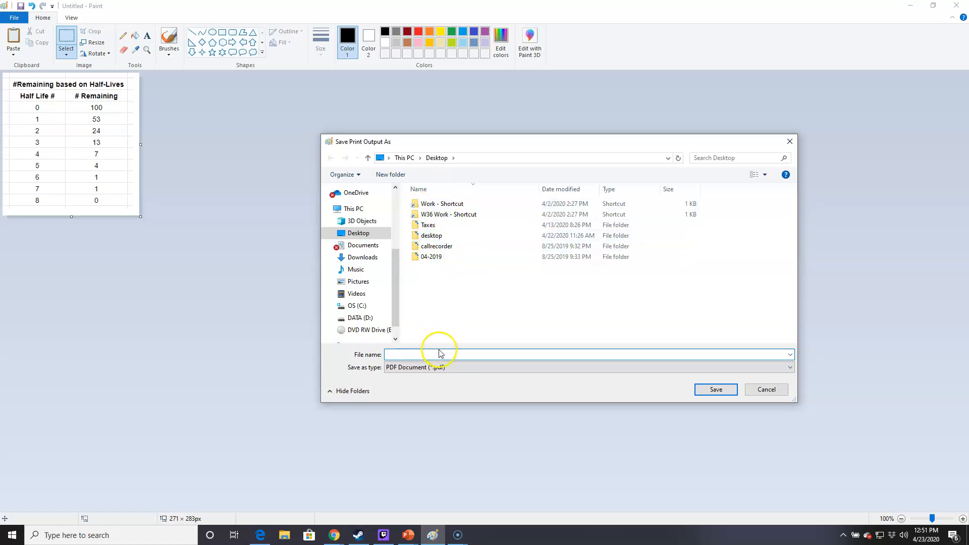
text(data)
key(Return)
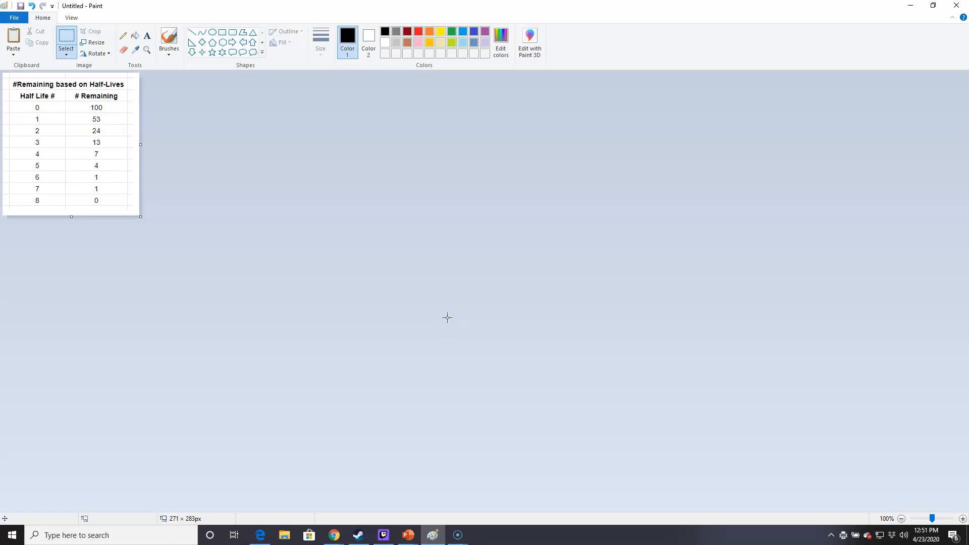
- Enlarge the Paint canvas to 894 × 417 px and paste a snip of the spreadsheet's chart over the table
drag(141, 216, 454, 283)
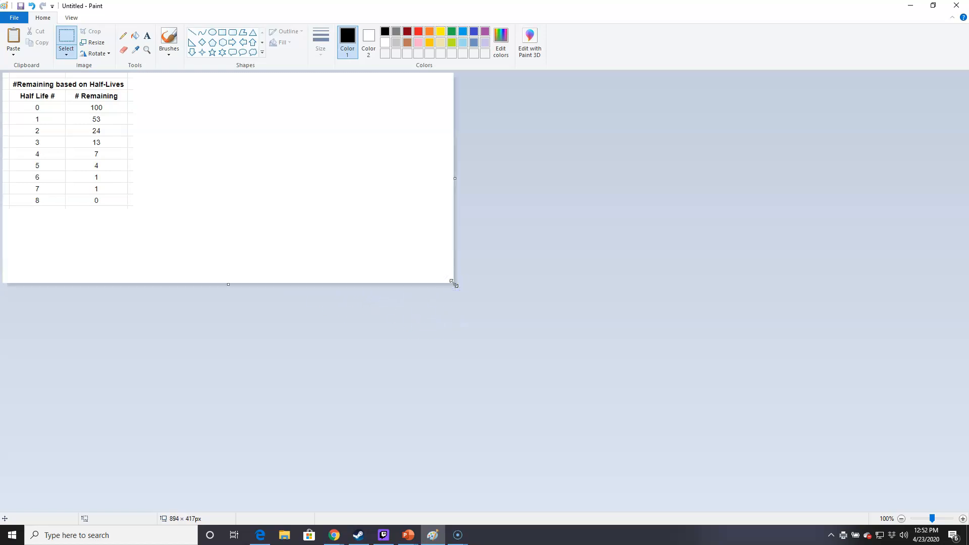
key(alt+Tab)
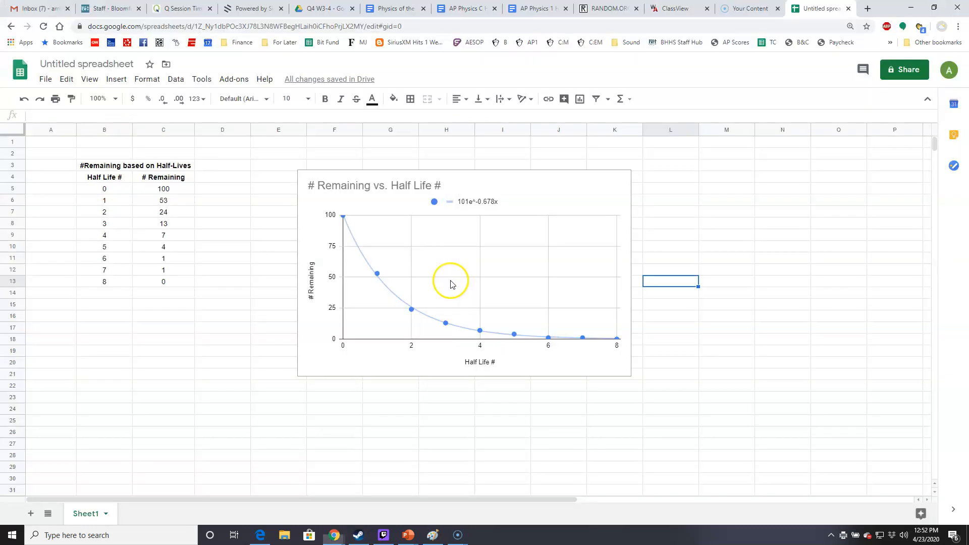
key(super+shift+s)
mouse_move(299, 170)
mouse_down()
mouse_move(378, 262)
mouse_move(595, 384)
mouse_move(630, 374)
mouse_up()
key(alt+Tab)
key(ctrl+v)
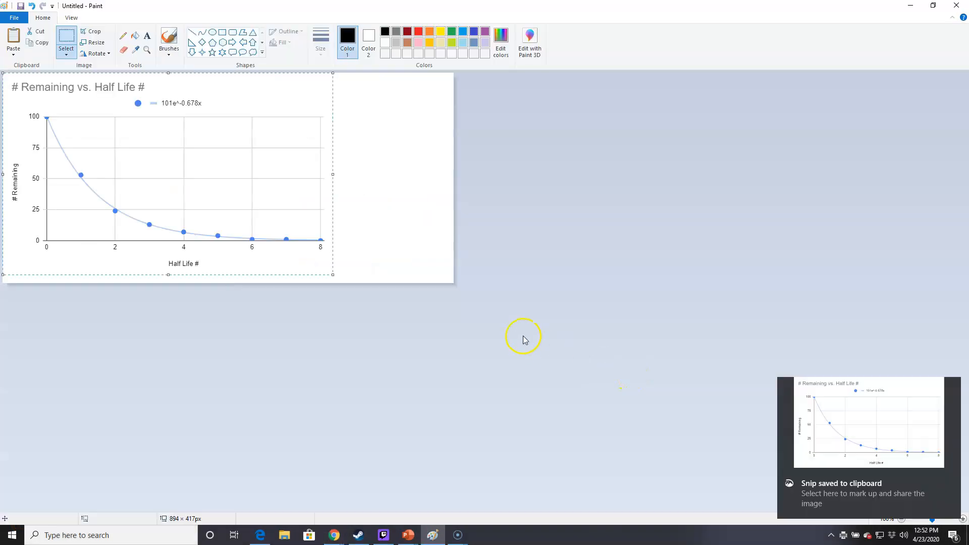
- Trim the canvas to 688 × 417 px around the chart, open the print settings and cancel them
drag(454, 178, 351, 180)
key(ctrl+p)
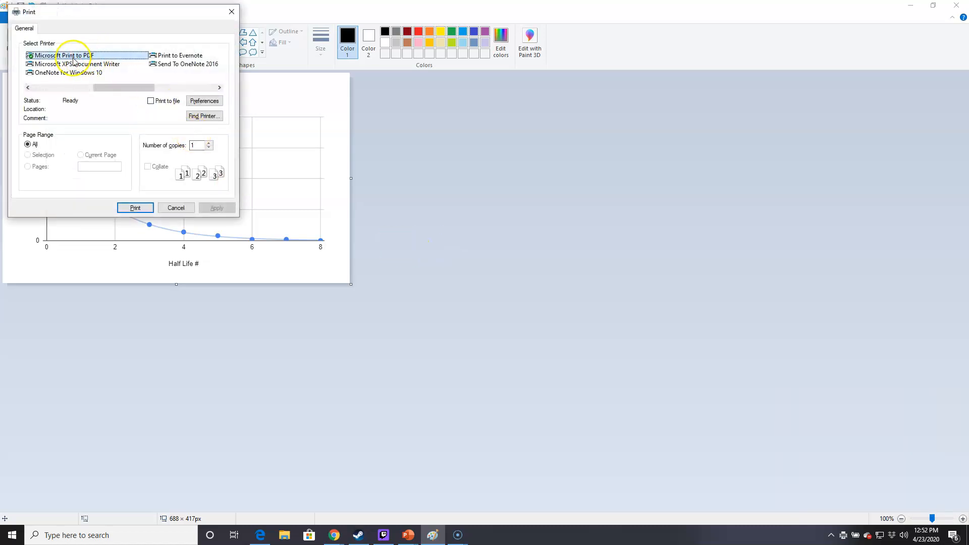
click(188, 208)
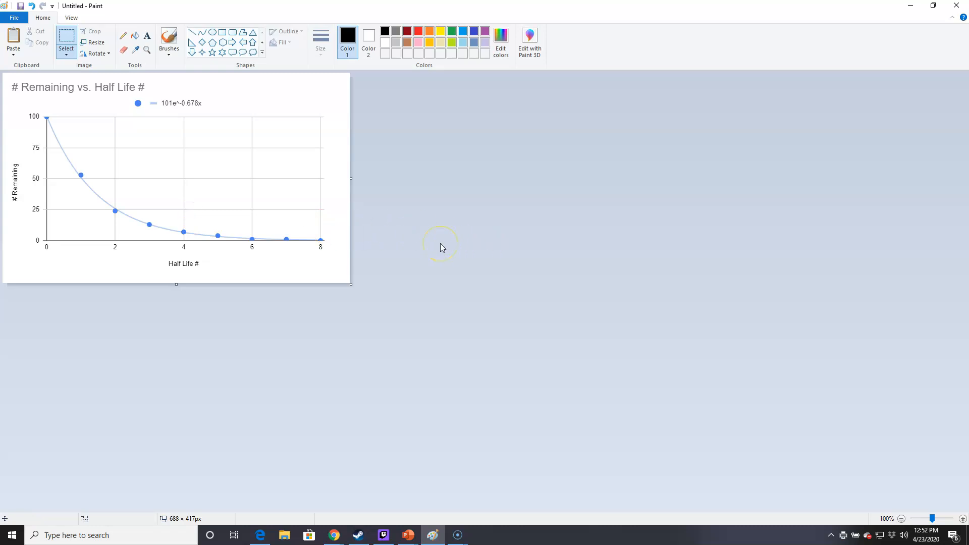
- Clear the chart image, enlarge the canvas and paste a full-screen screenshot of the spreadsheet into Paint
key(Delete)
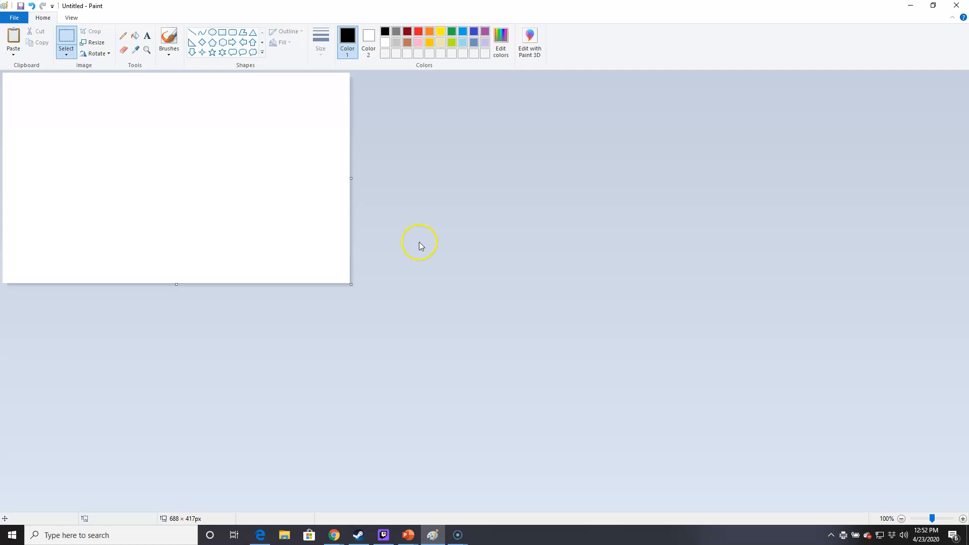
mouse_move(349, 285)
mouse_down()
mouse_move(826, 455)
mouse_move(933, 508)
mouse_up()
key(alt+Tab)
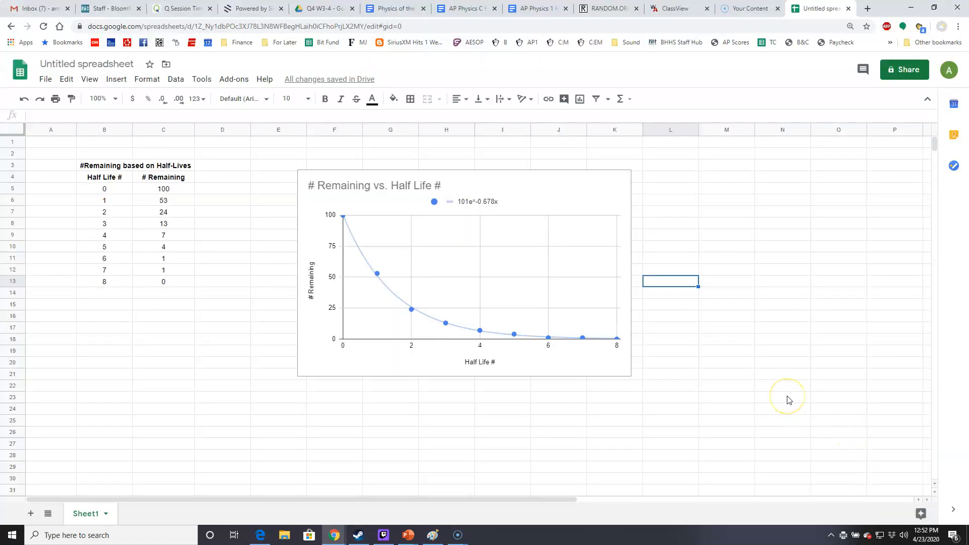
key(Print)
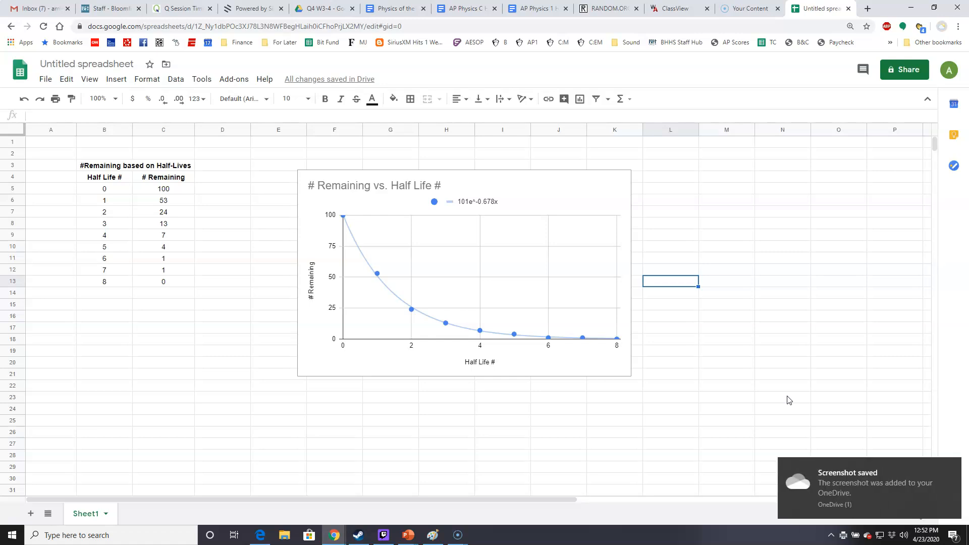
key(alt+Tab)
key(ctrl+v)
scroll(495, 303, down, 3)
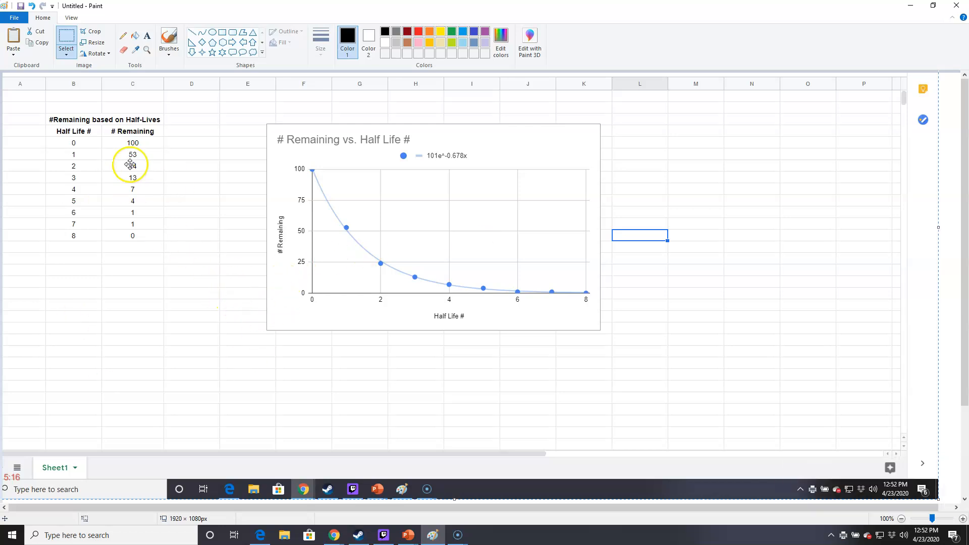
- Select the data table in the pasted screenshot and move it slightly down and to the right
click(68, 33)
drag(39, 106, 173, 255)
mouse_move(114, 206)
mouse_down()
mouse_move(162, 236)
mouse_move(68, 210)
mouse_move(115, 193)
mouse_up()
click(214, 204)
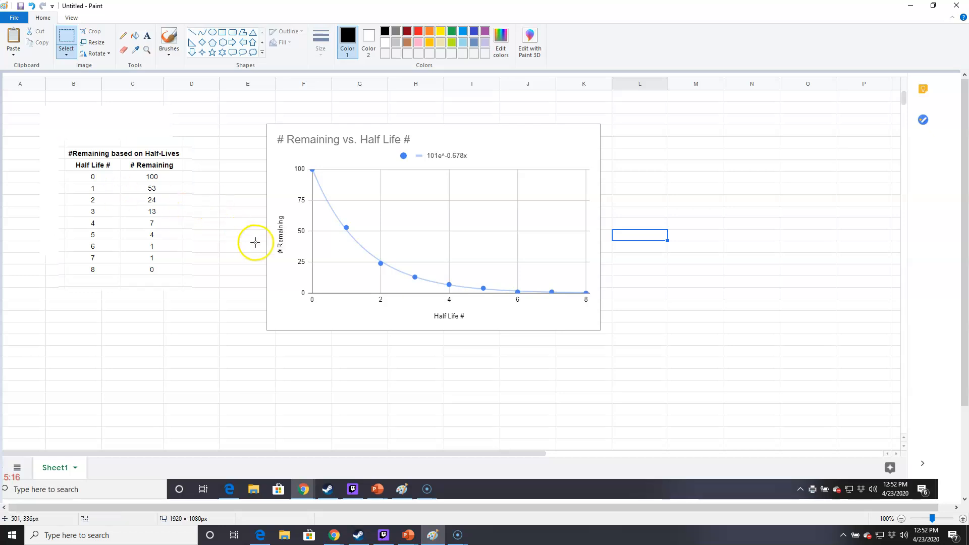